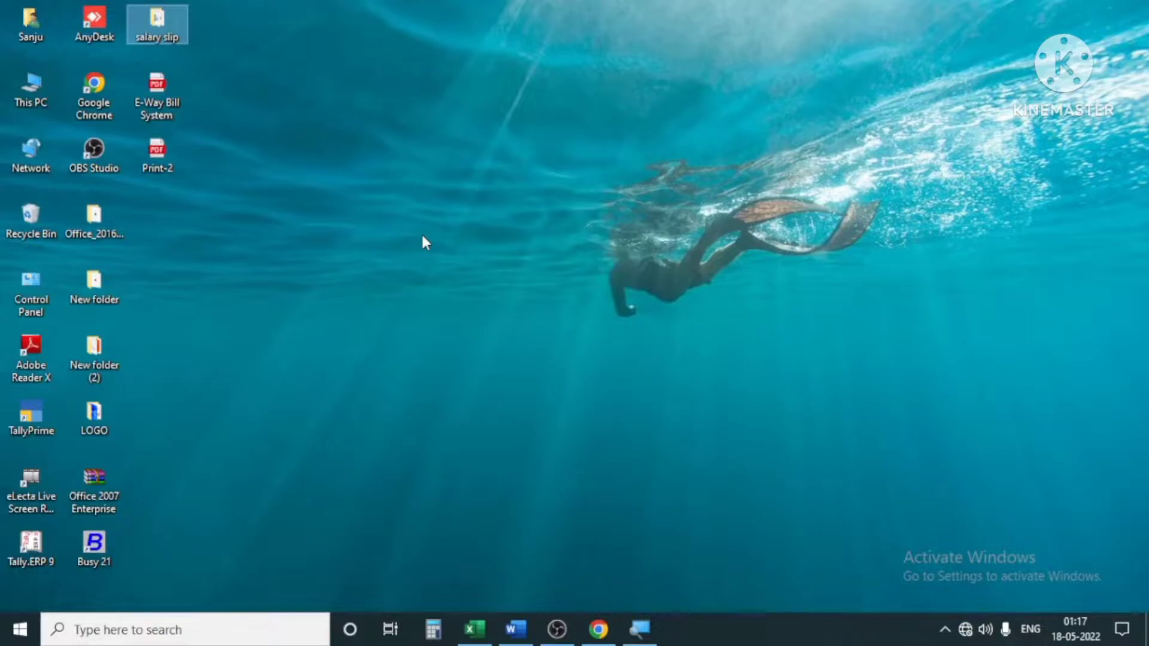
Step: Open the salary slip folder and bring the salary sheet workbook forward in Excel
double_click(154, 25)
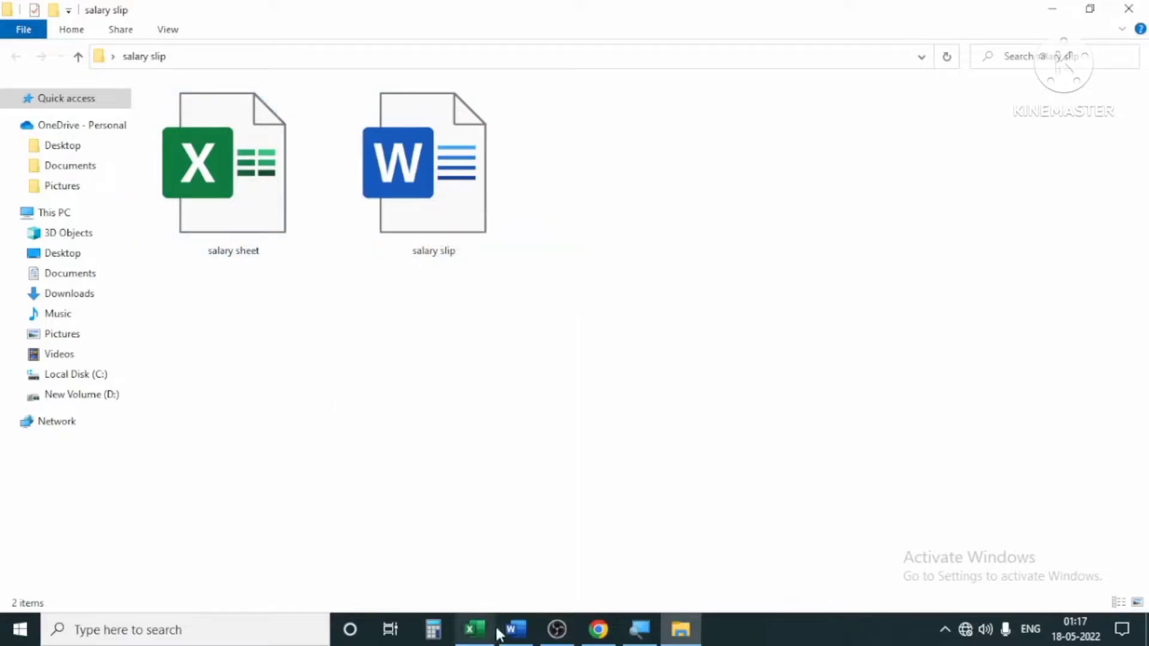
click(476, 630)
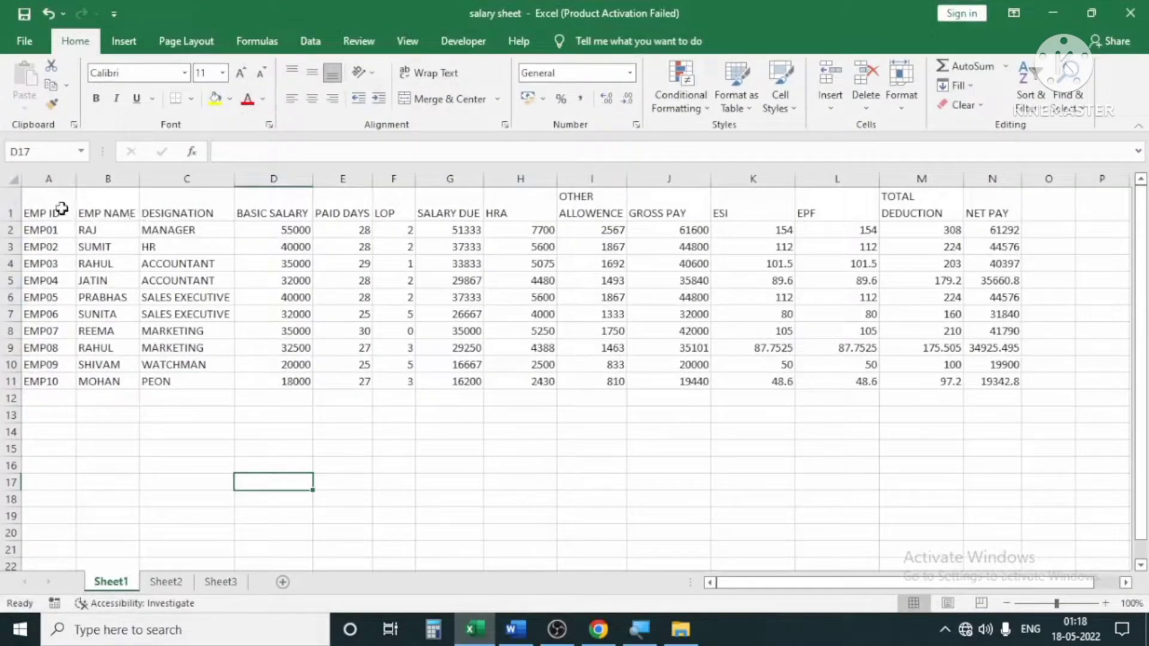
drag(37, 214, 57, 383)
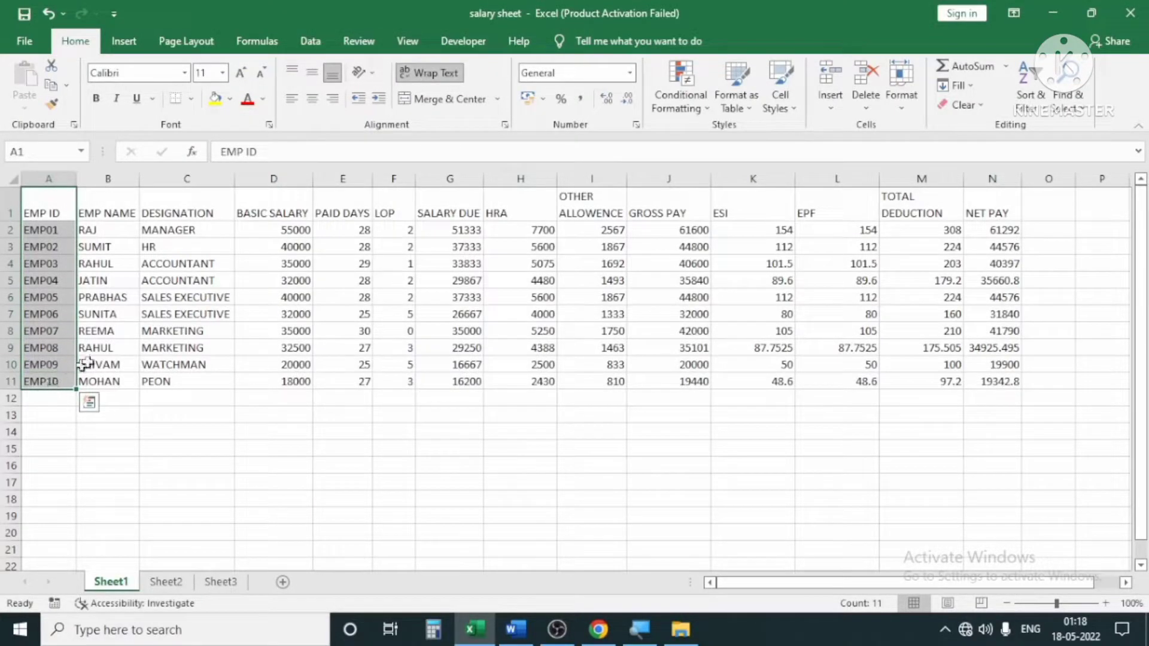
drag(123, 213, 123, 381)
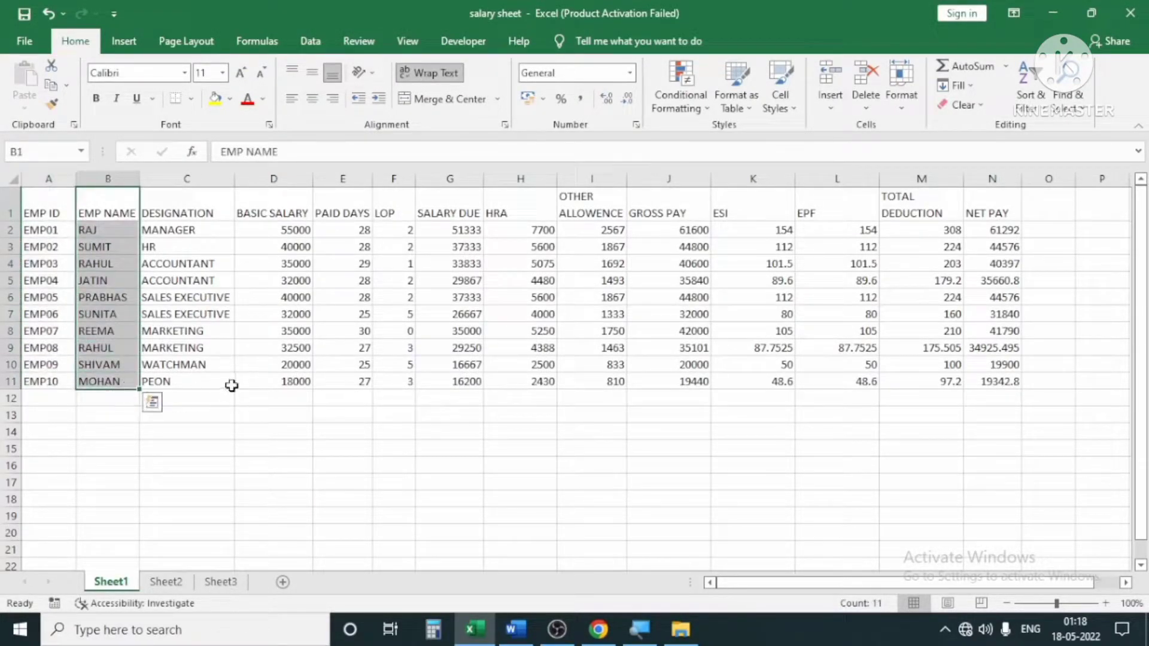
scroll(249, 383, up, 3)
drag(234, 243, 218, 475)
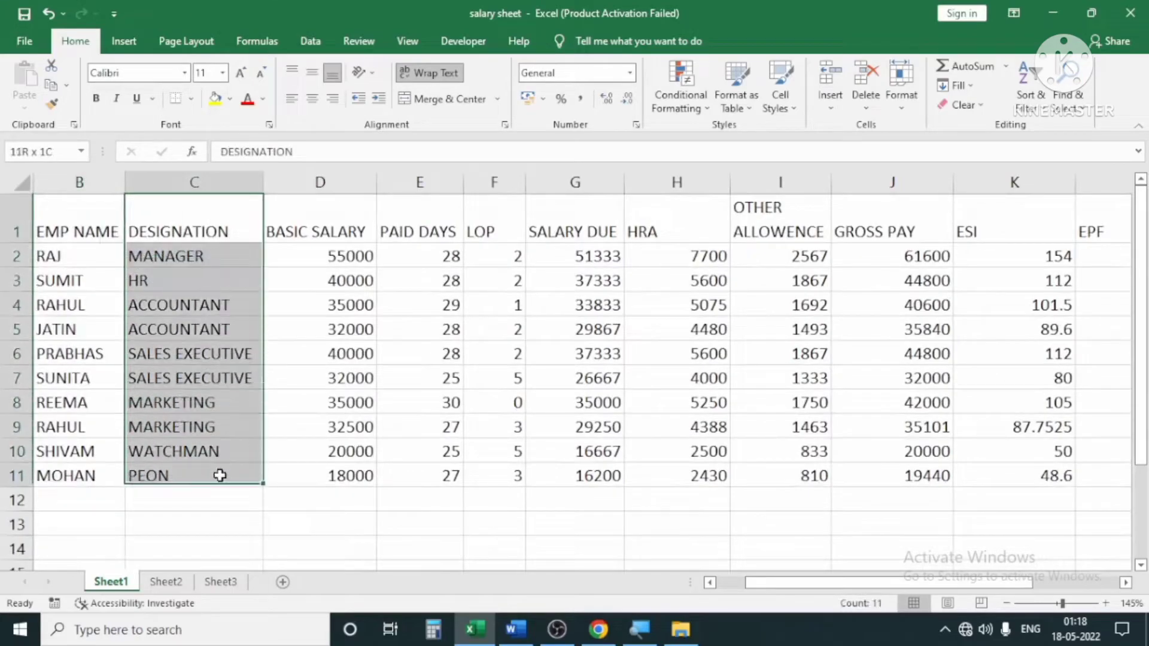
click(342, 219)
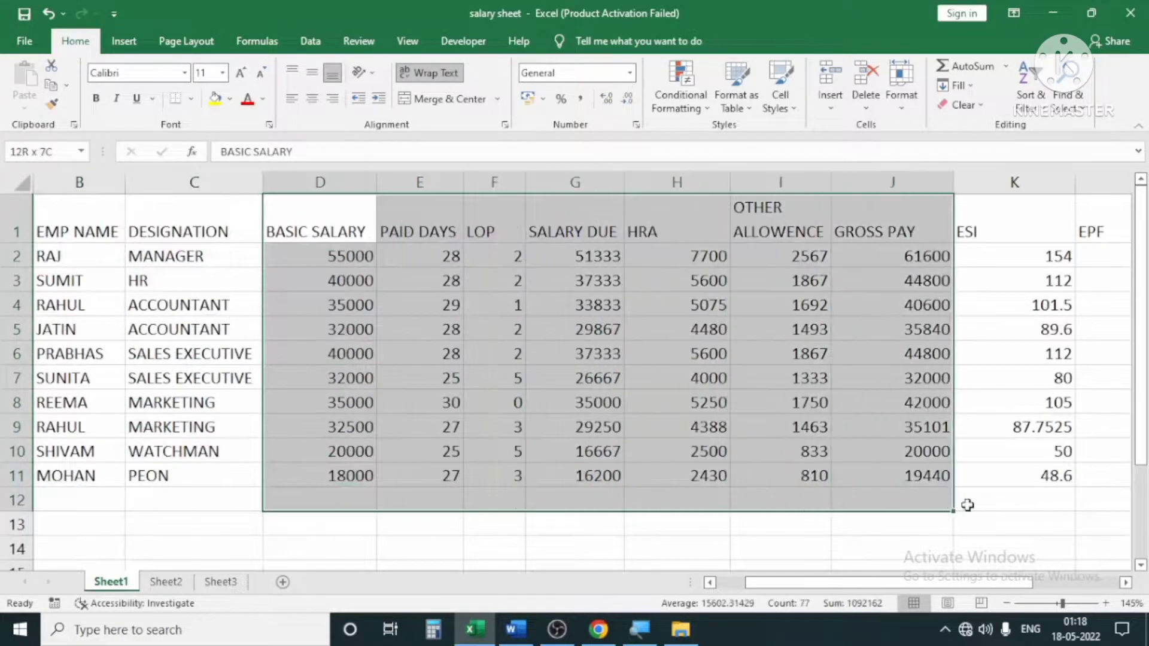
drag(344, 262, 1017, 499)
scroll(753, 498, down, 2)
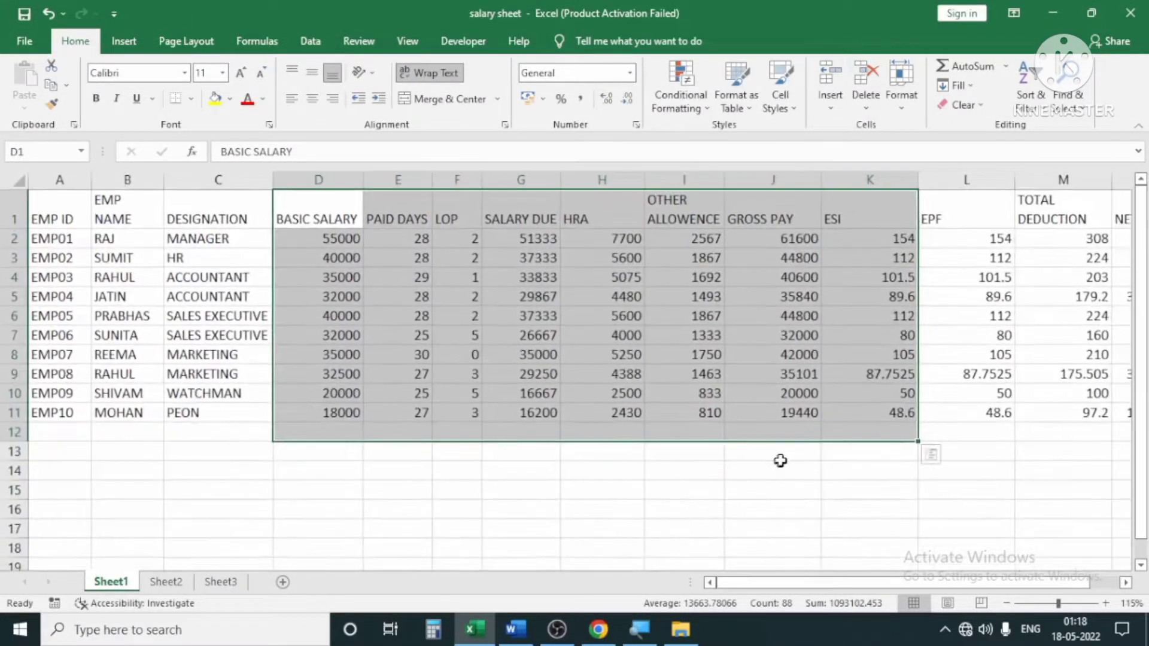
scroll(781, 460, down, 1)
scroll(790, 456, up, 3)
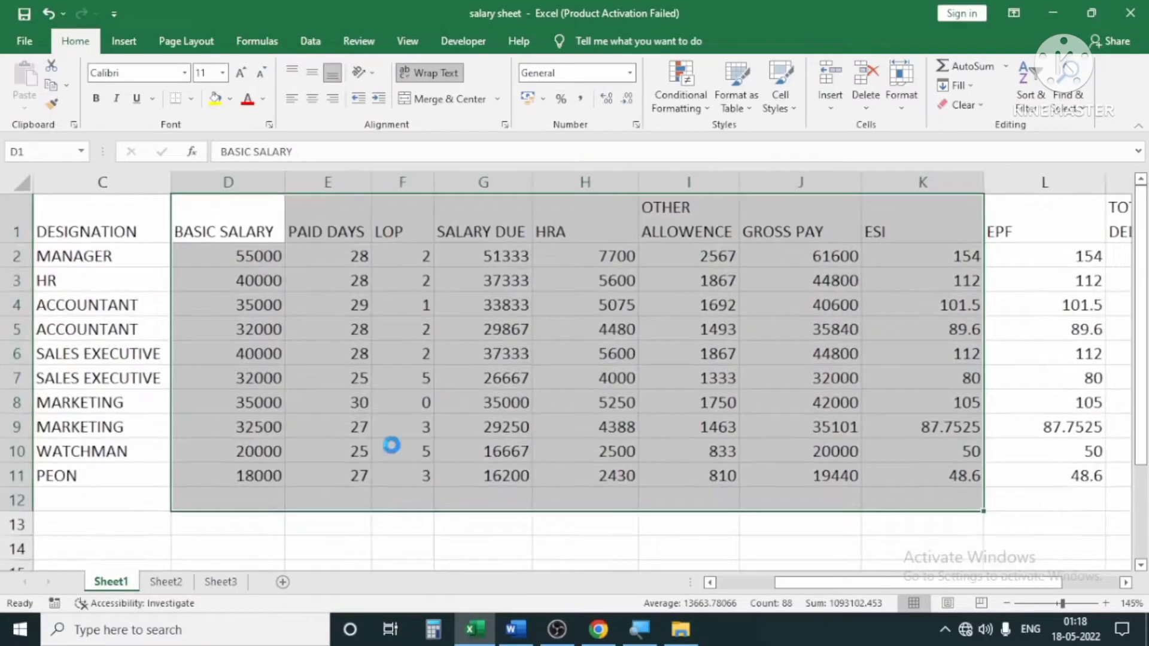
scroll(389, 444, down, 1)
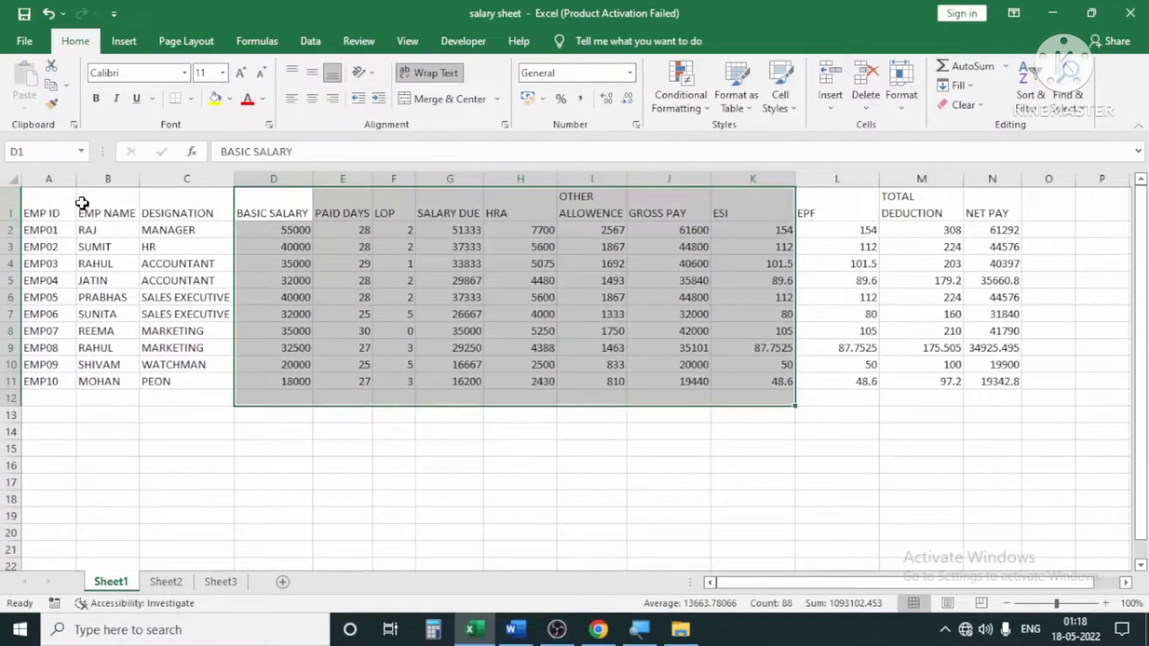
click(54, 207)
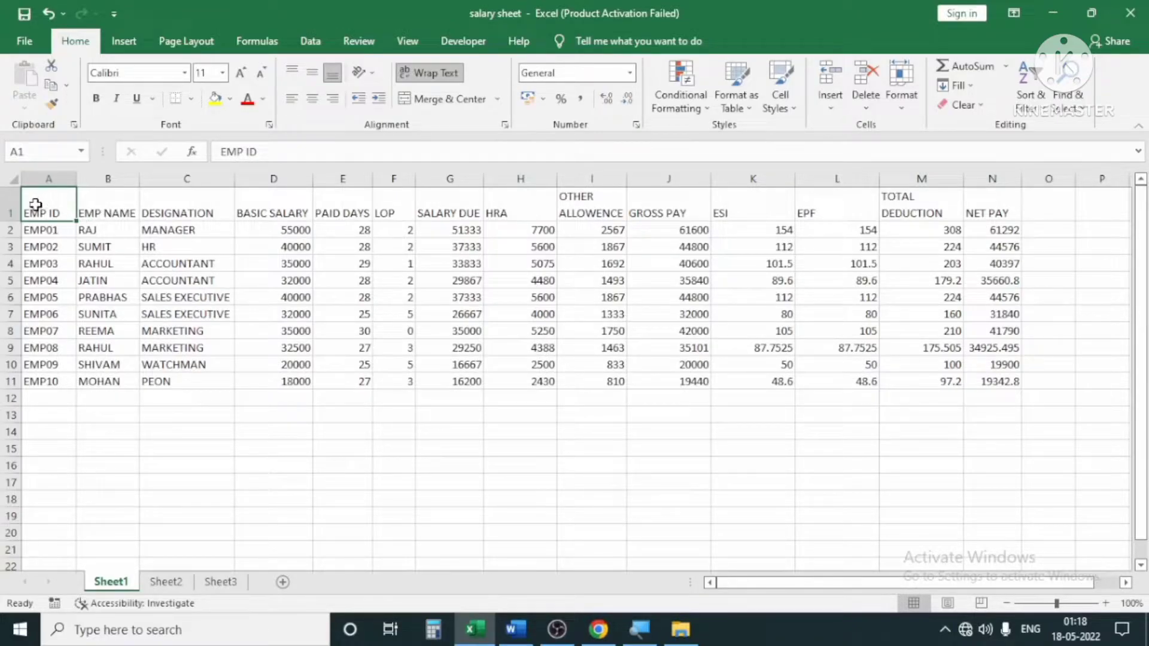
click(993, 402)
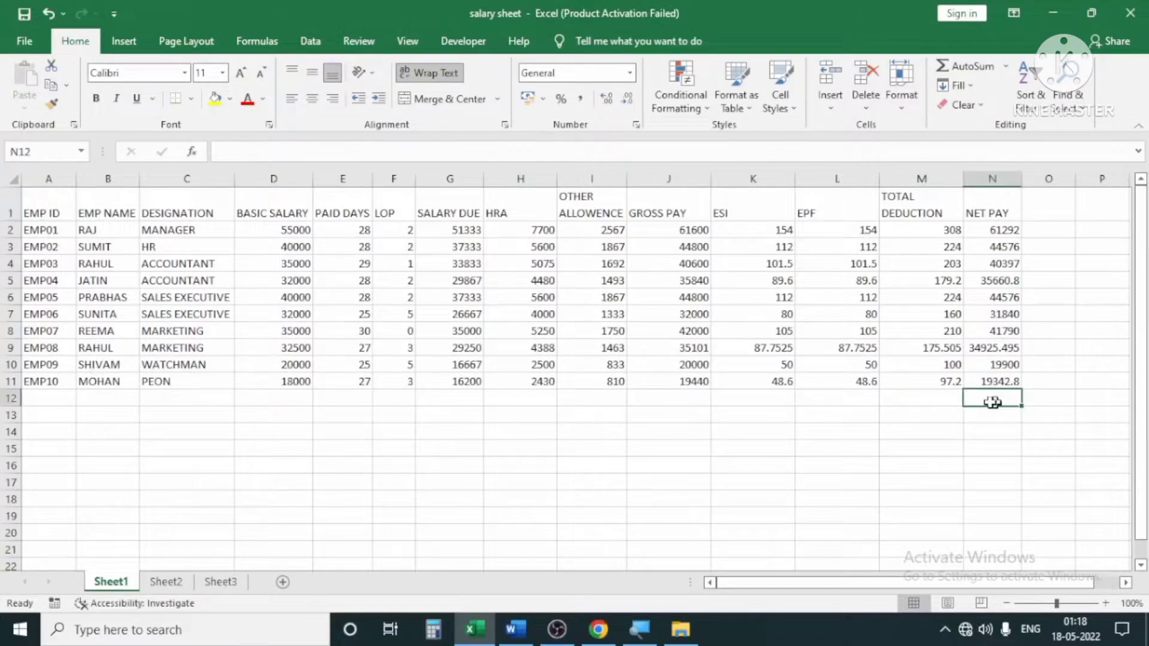
drag(993, 402, 276, 402)
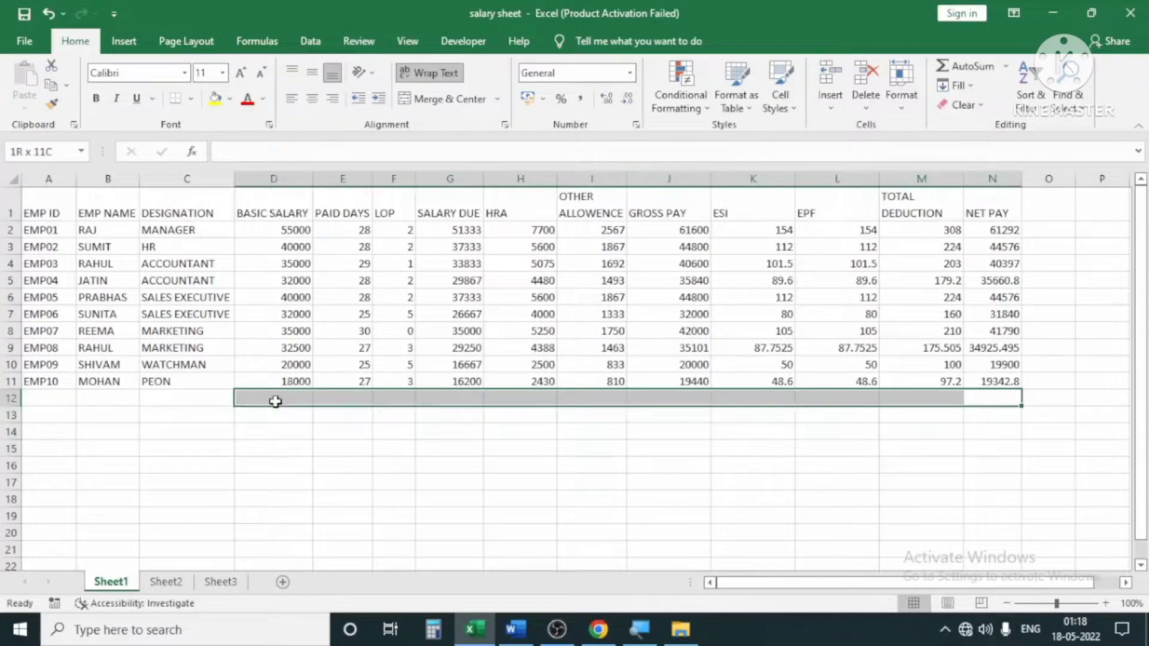
drag(275, 401, 422, 402)
click(668, 499)
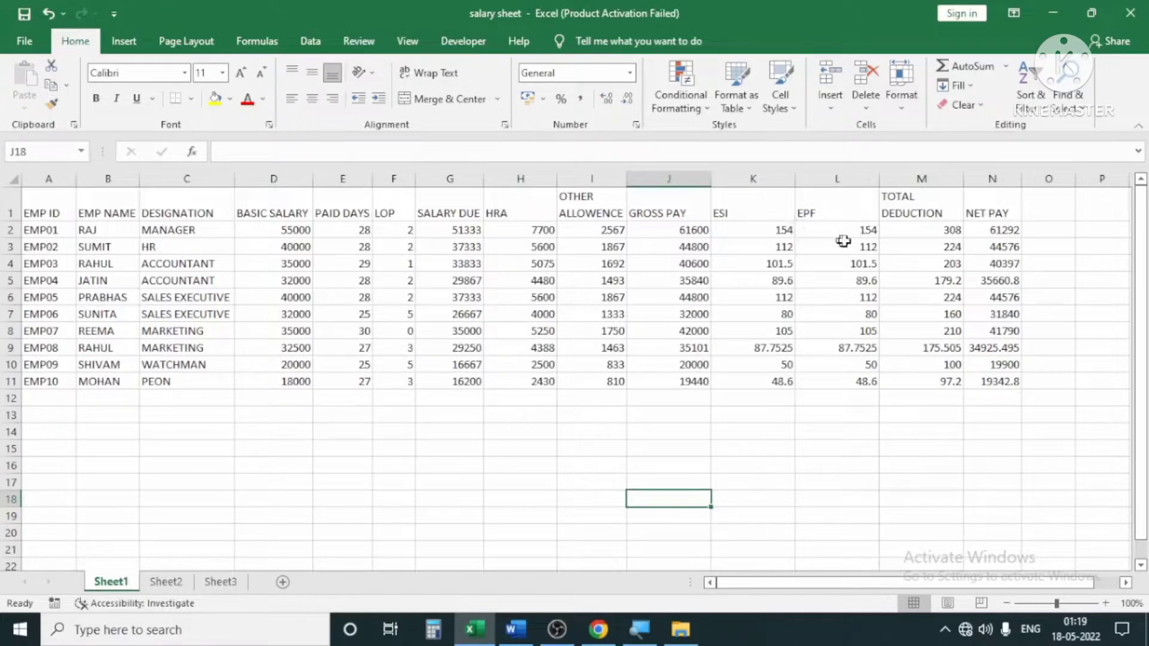
click(781, 264)
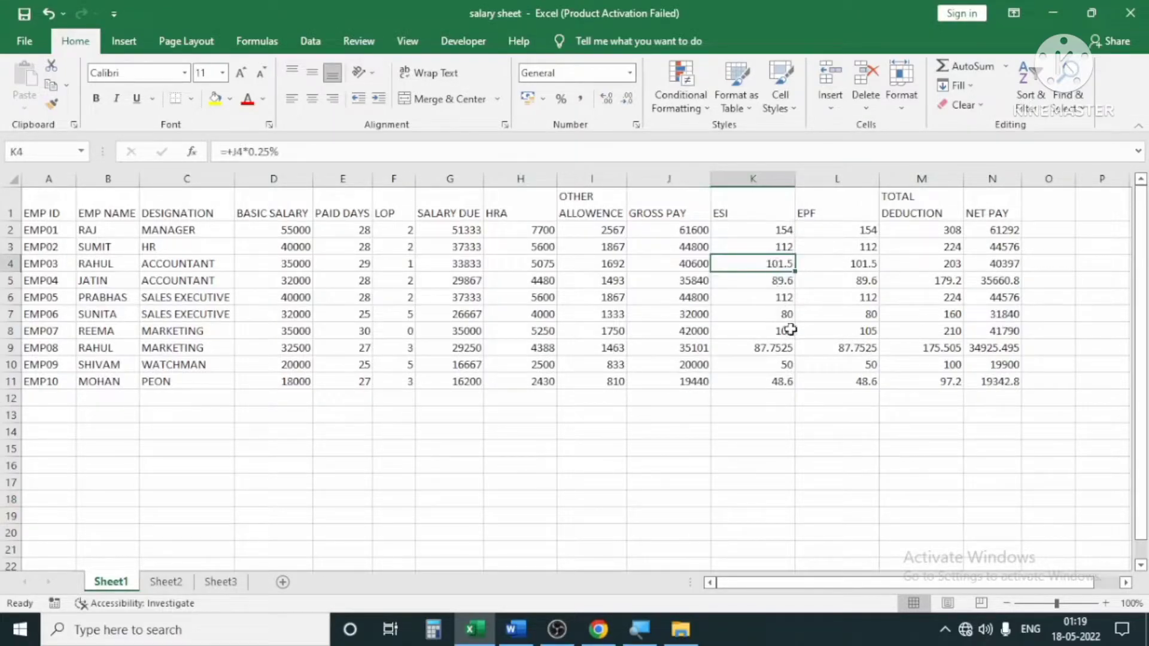
click(777, 363)
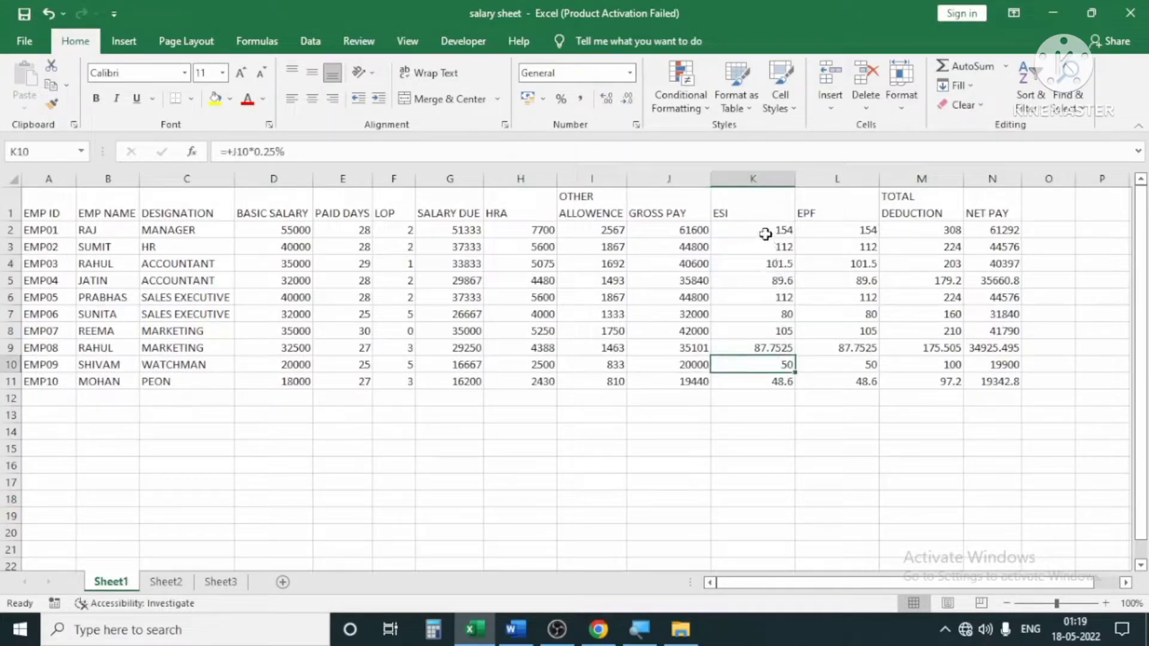
drag(766, 234, 778, 365)
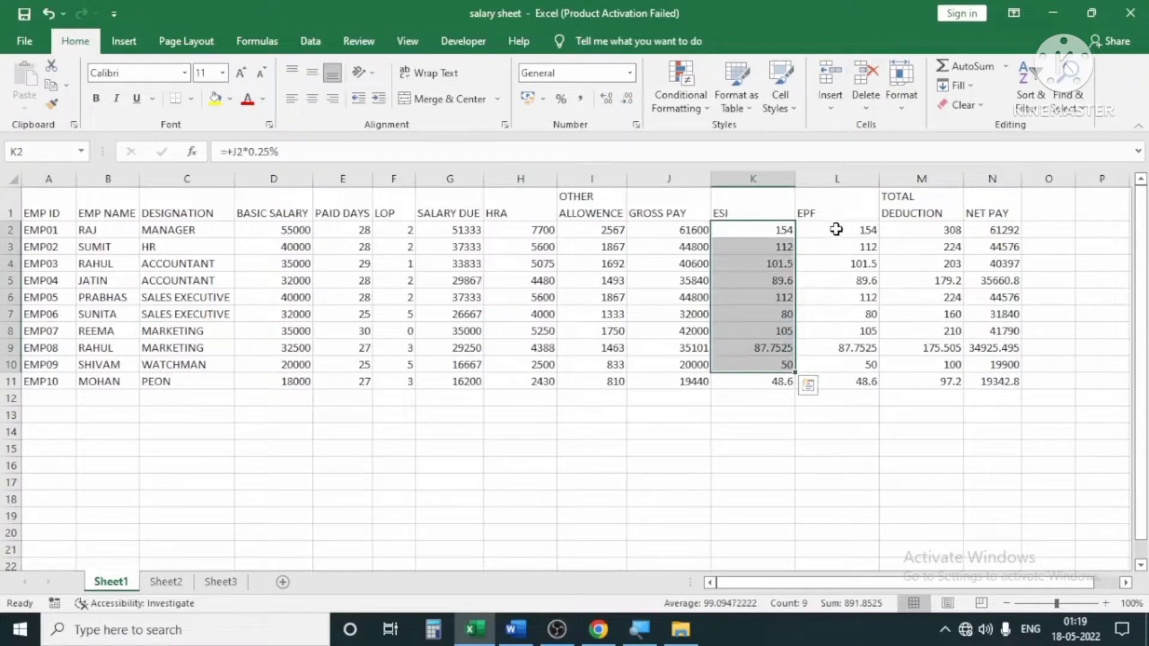
drag(836, 230, 791, 392)
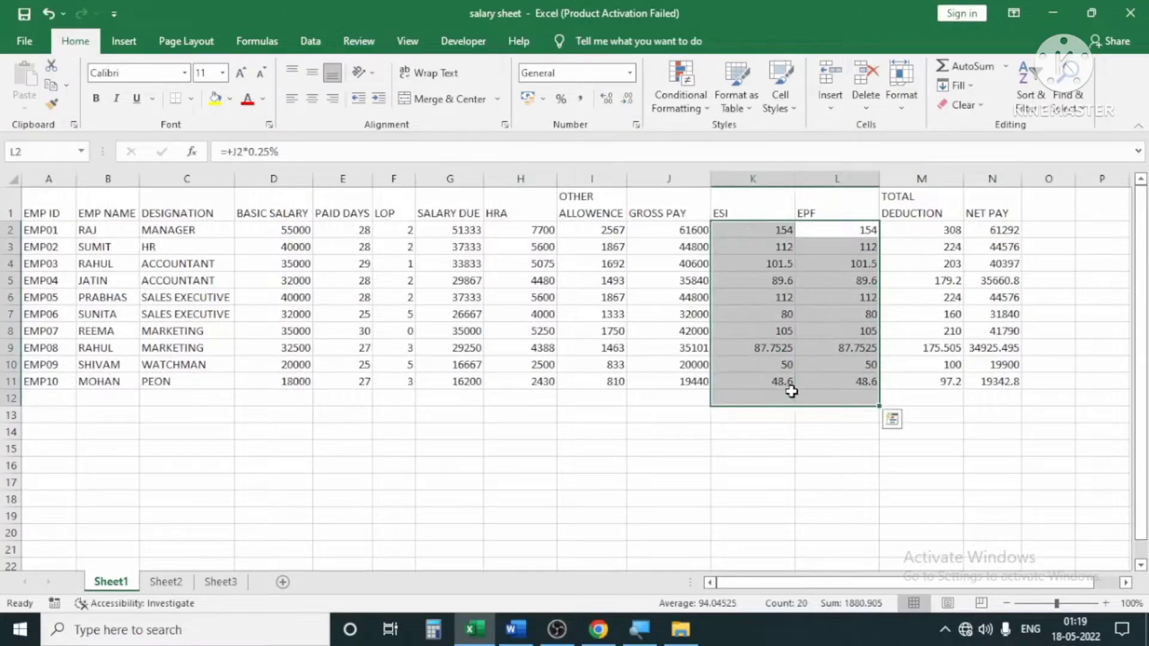
click(825, 415)
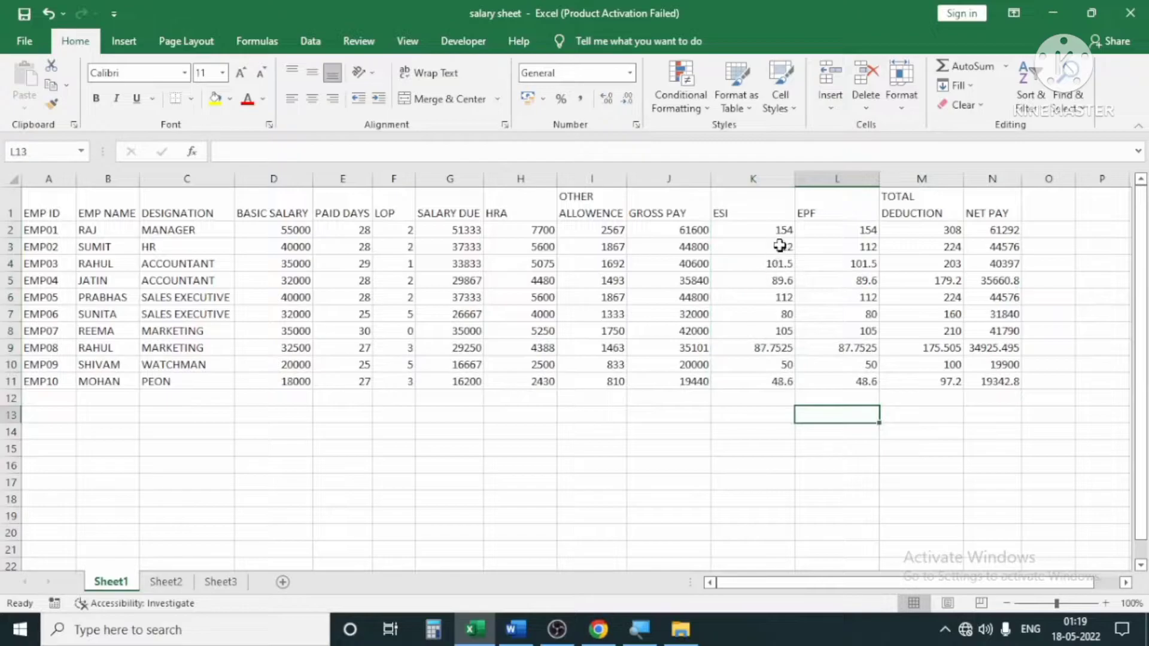
drag(780, 245, 778, 381)
click(820, 342)
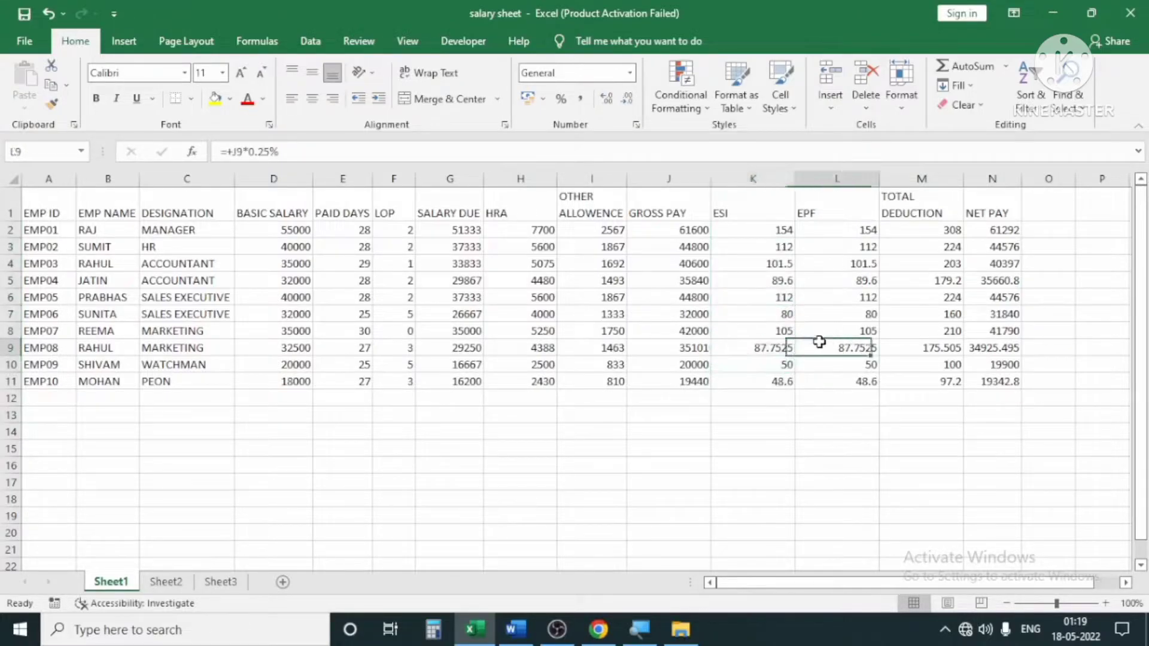
click(772, 348)
click(838, 348)
click(922, 348)
click(1000, 346)
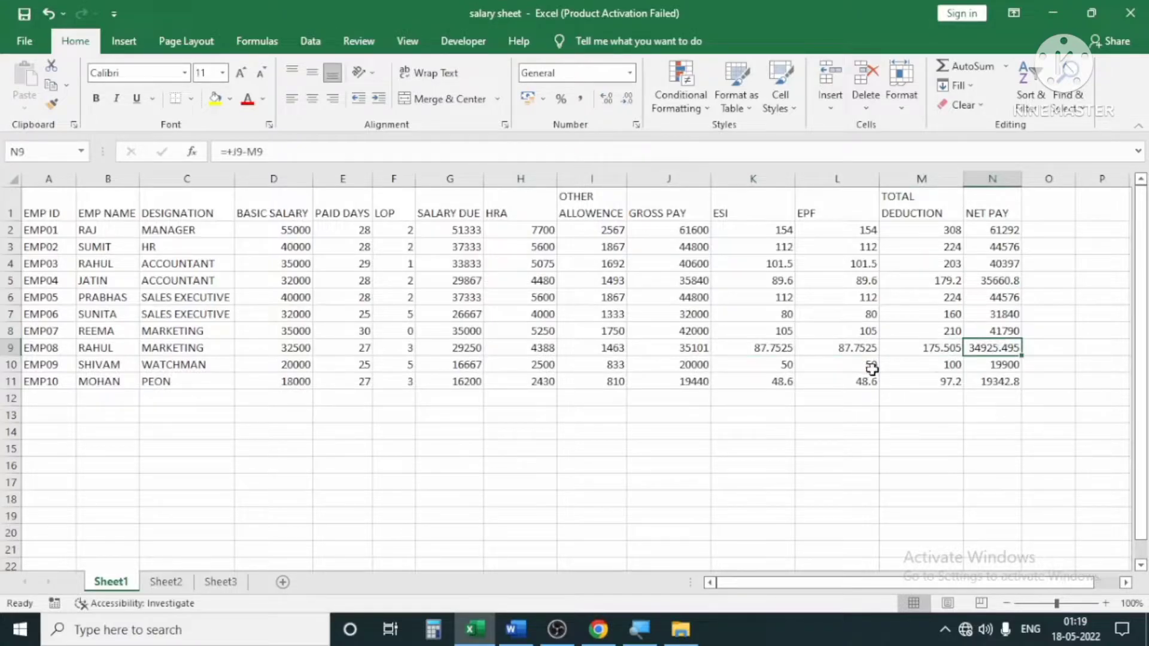
click(753, 231)
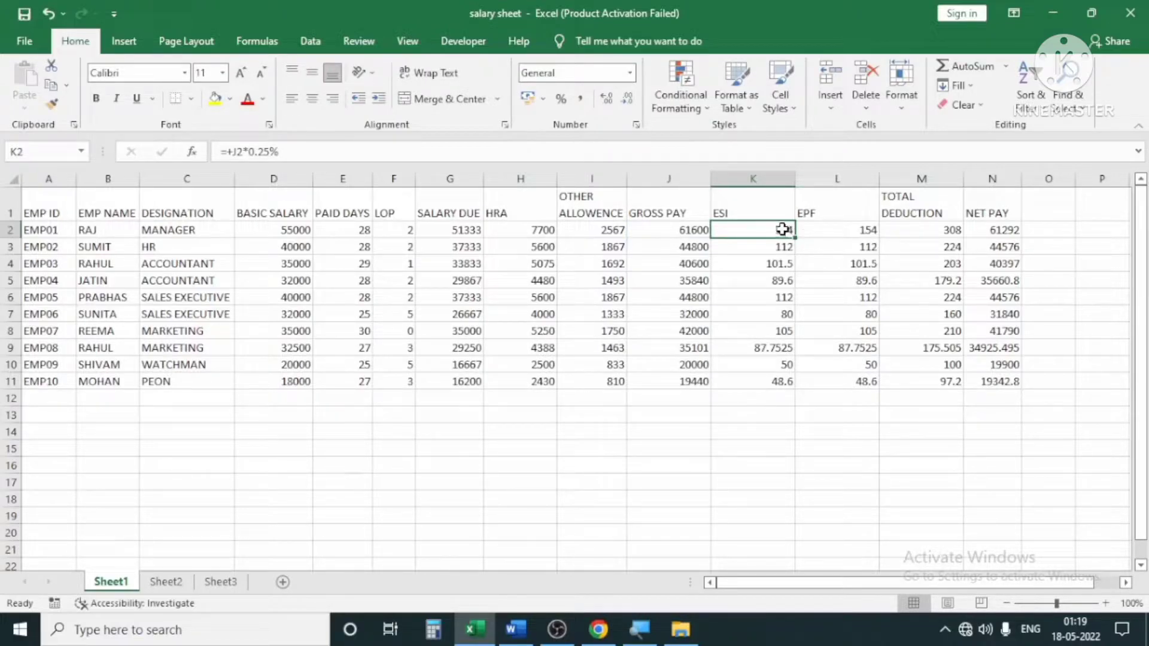
Step: Wrap K2's ESI formula in ROUND so it reads =ROUND(+J2*0.25%,0)
key(F2)
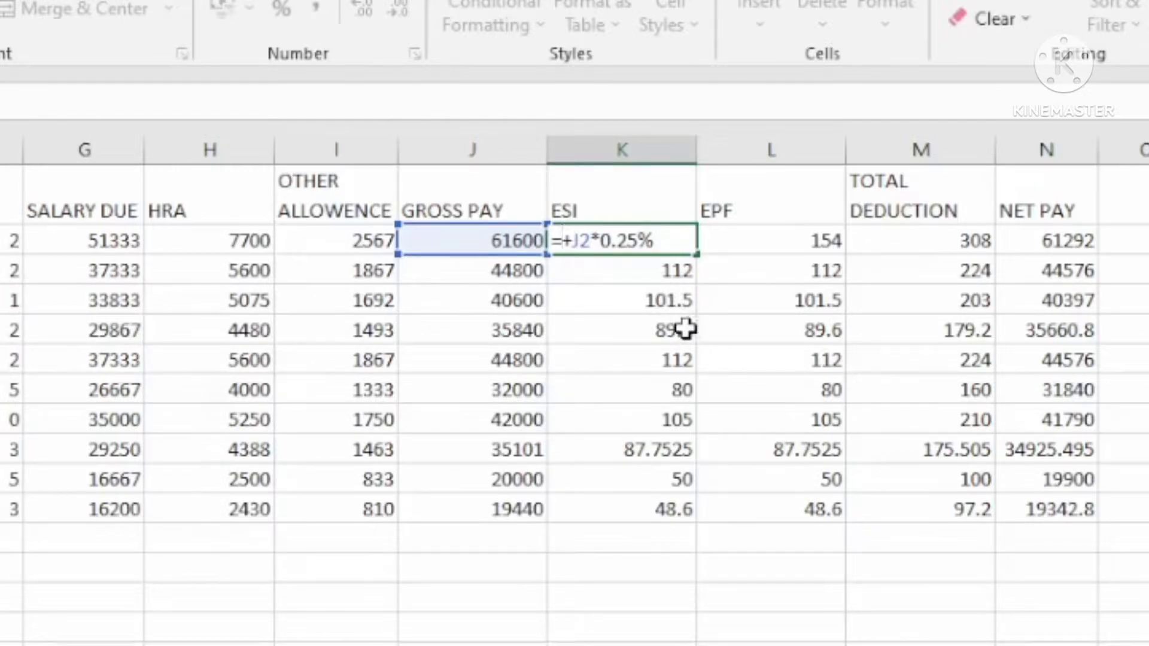
text(ROU)
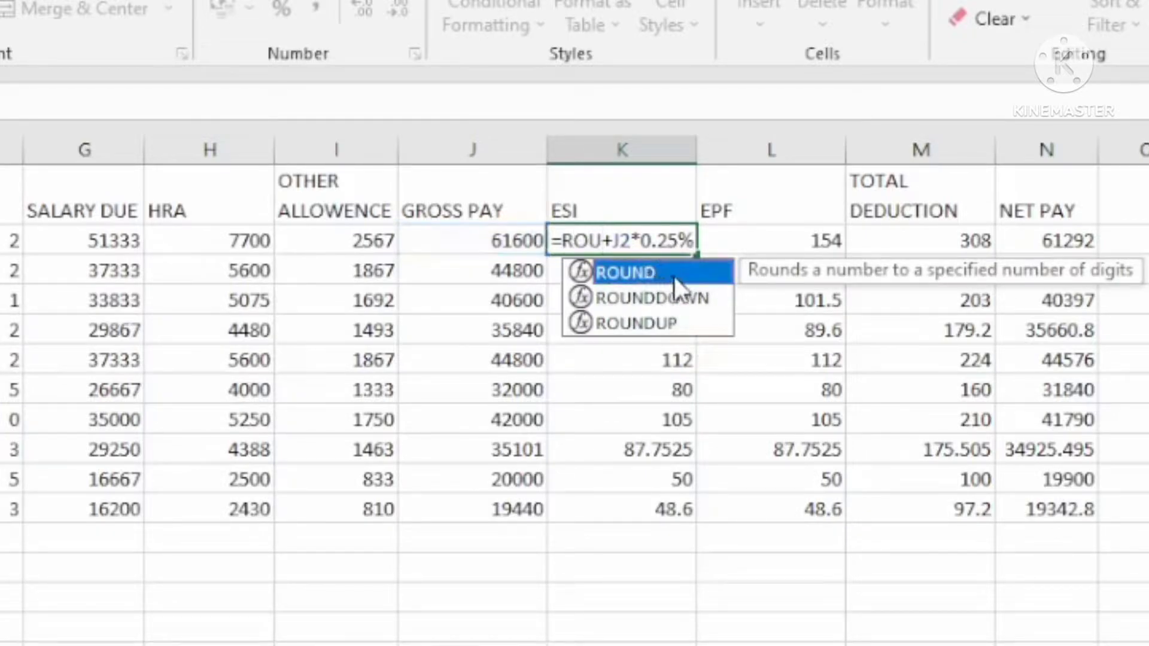
double_click(626, 270)
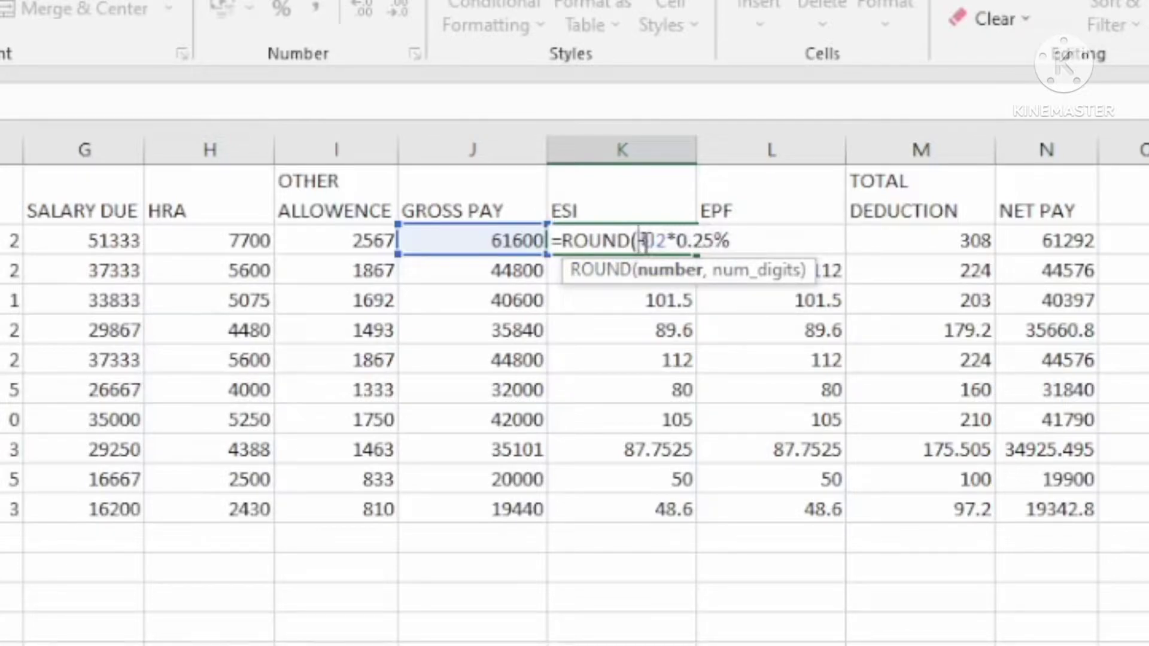
click(759, 241)
text(,0)
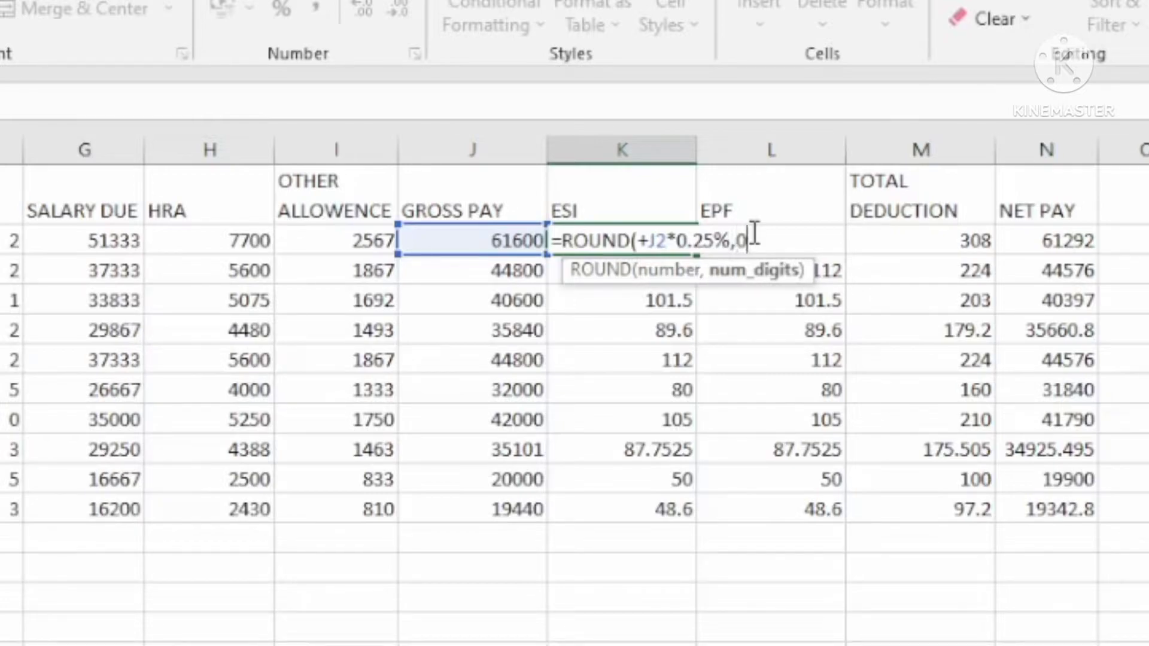
text())
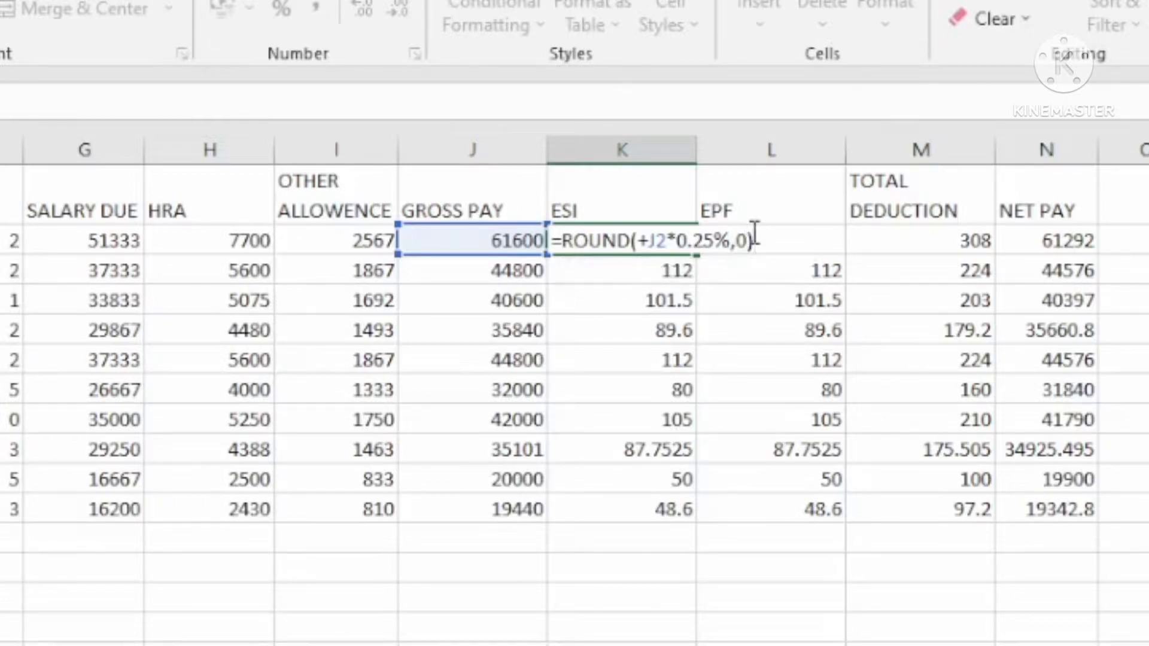
key(Return)
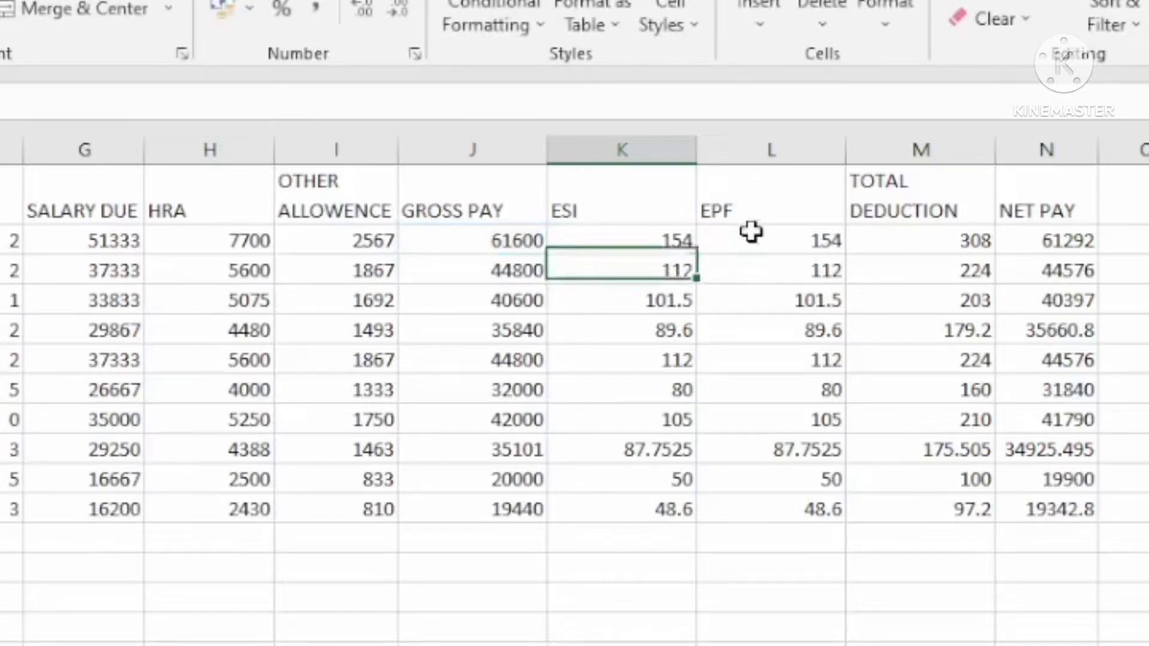
Step: Copy the rounded ESI formula down the ESI column through K11
key(Up)
key(ctrl+c)
key(shift+Down)
key(shift+Down)
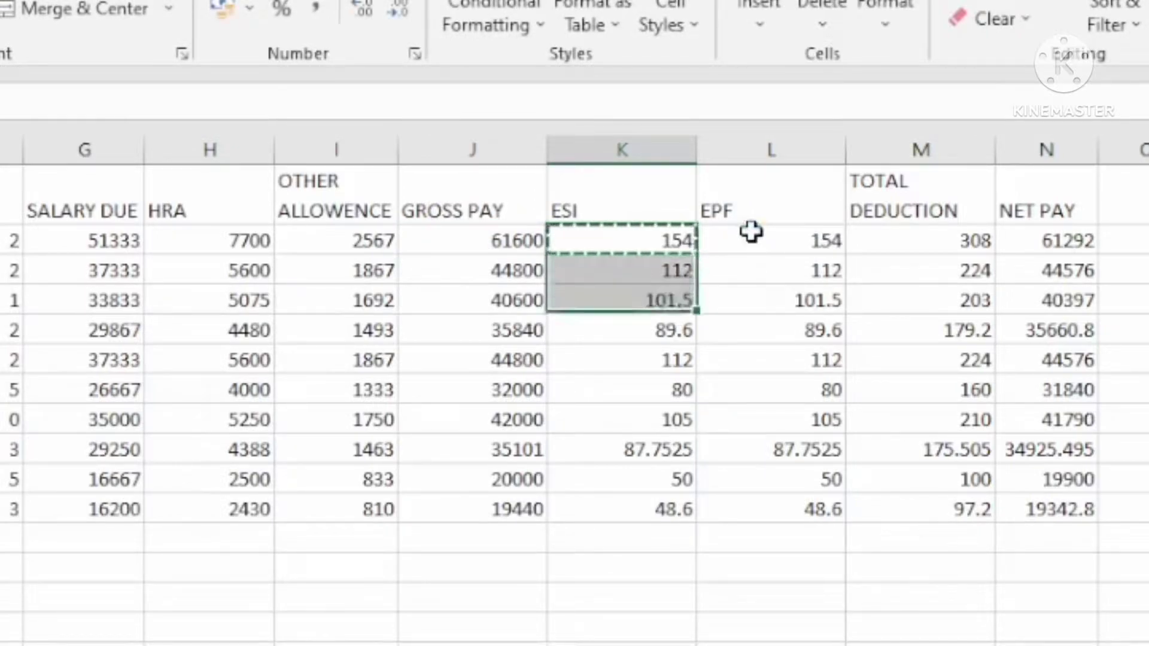
key(shift+Down)
key(shift+Down)
key(shift+Down)
key(shift+Down)
key(shift+Down)
key(shift+Down)
key(shift+Down)
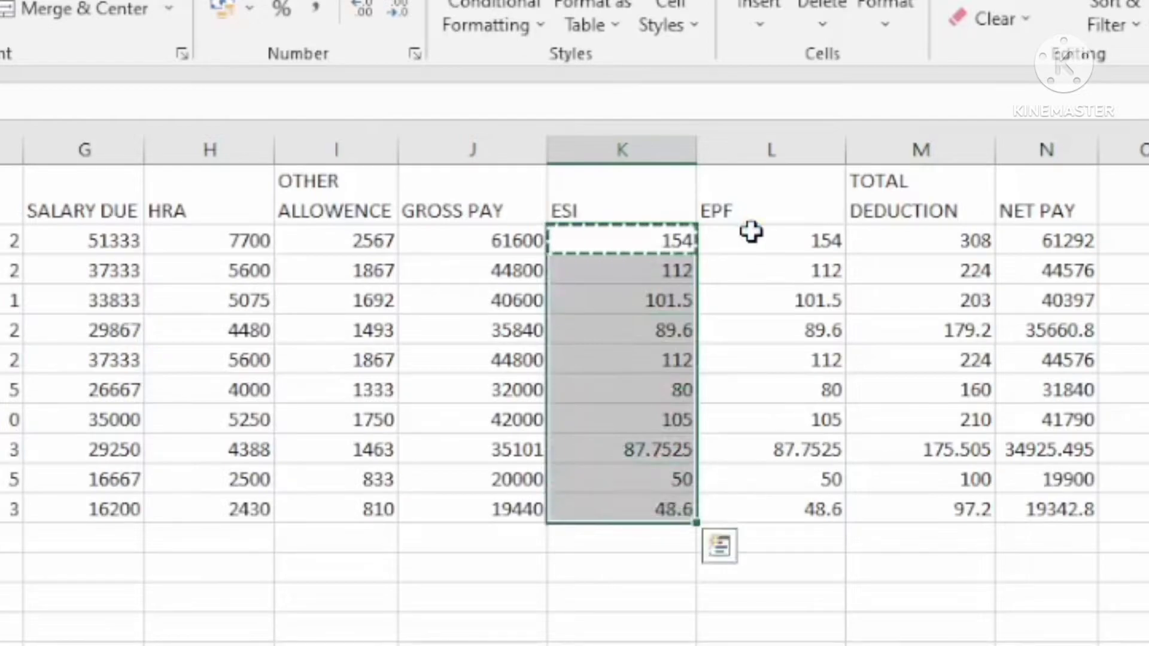
key(Return)
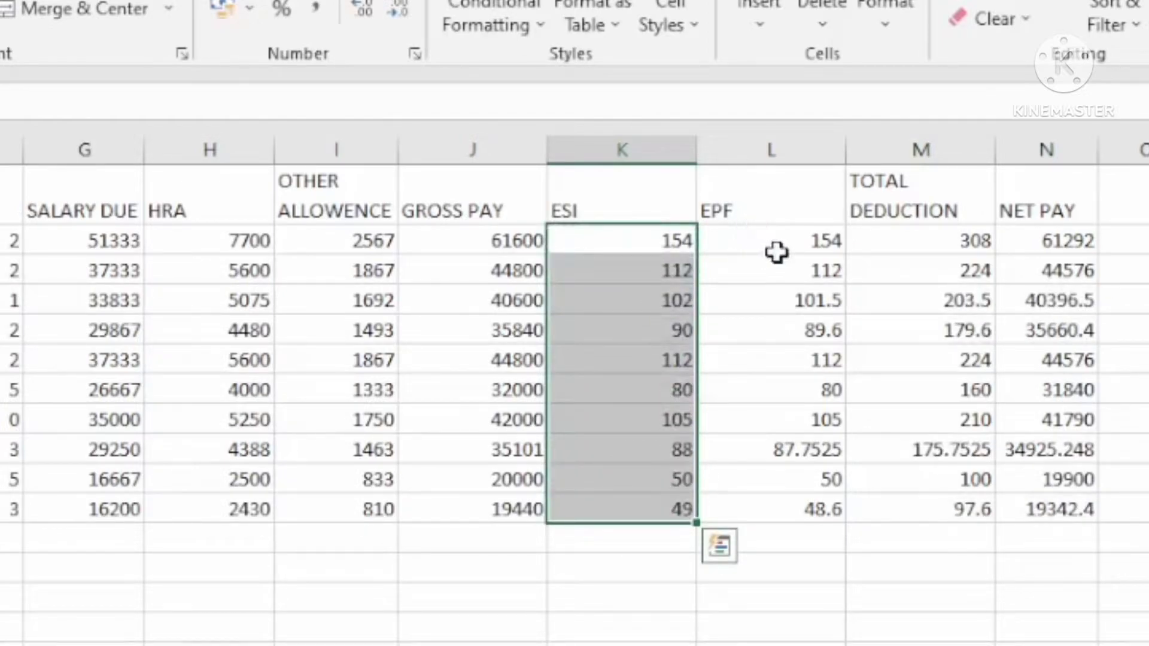
click(777, 249)
Step: Enter =ROUND(+J2*0.25%,0) in L2 for a whole-number EPF amount
text(=+J2*0.25%)
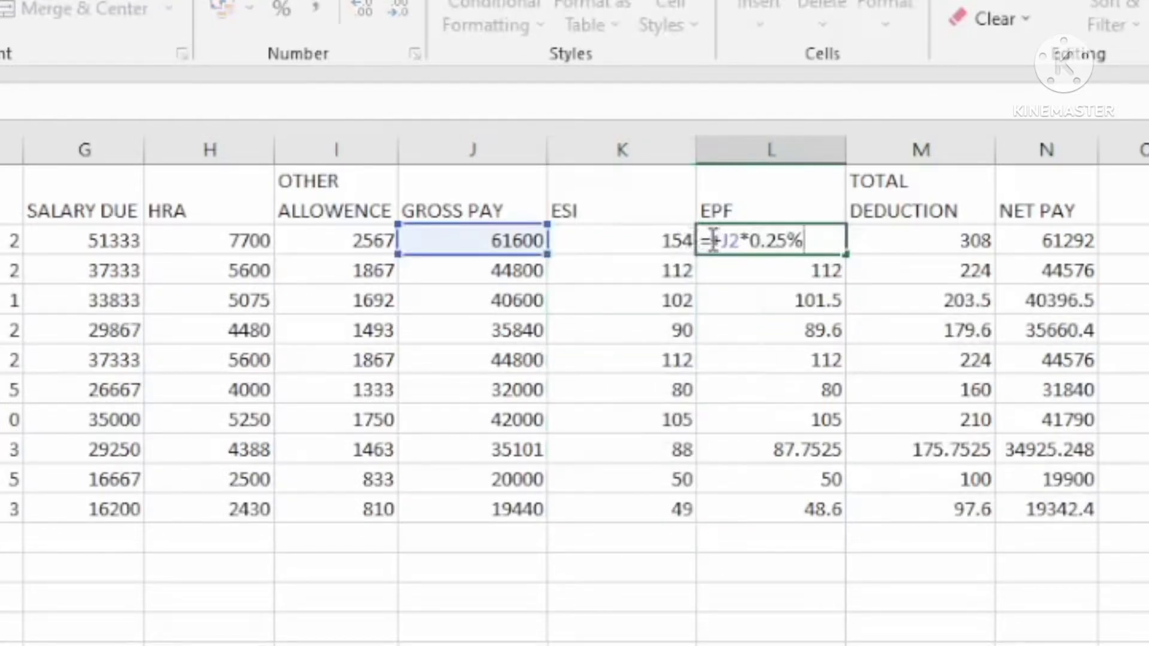
click(710, 241)
text(ROU)
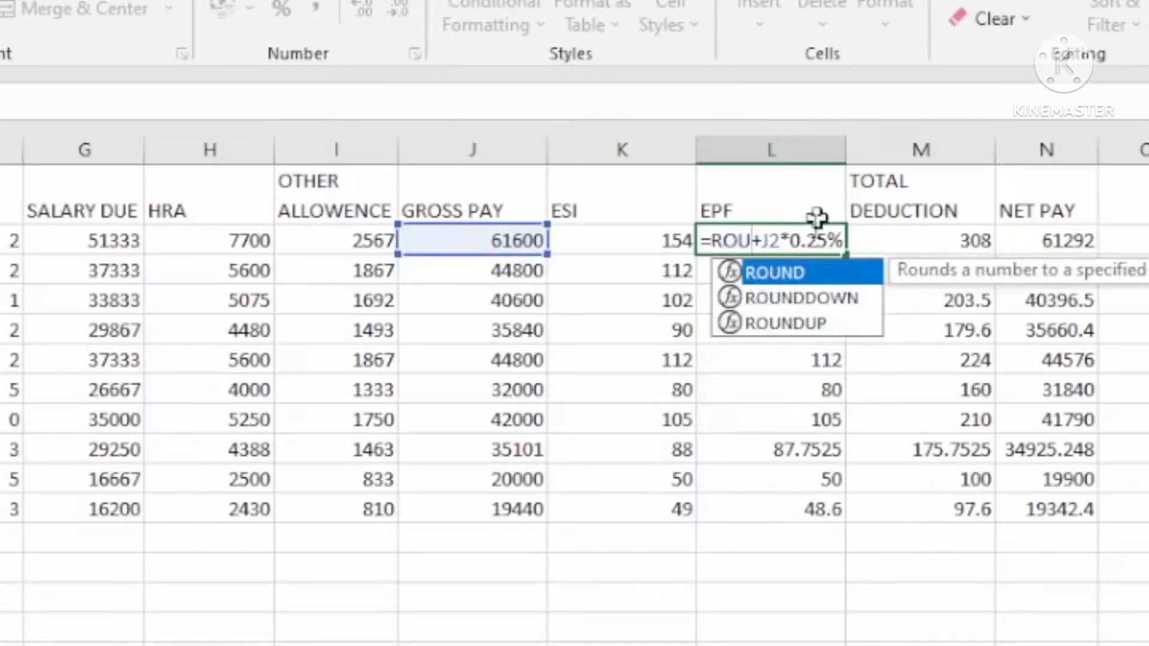
double_click(800, 272)
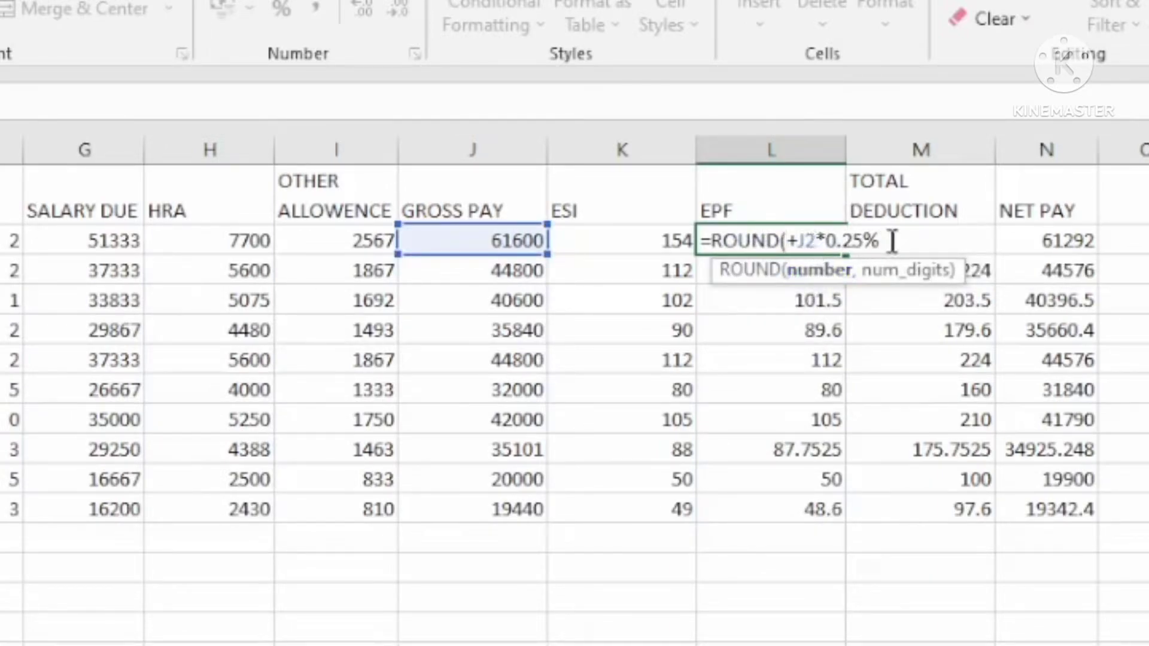
click(914, 239)
text(,0)
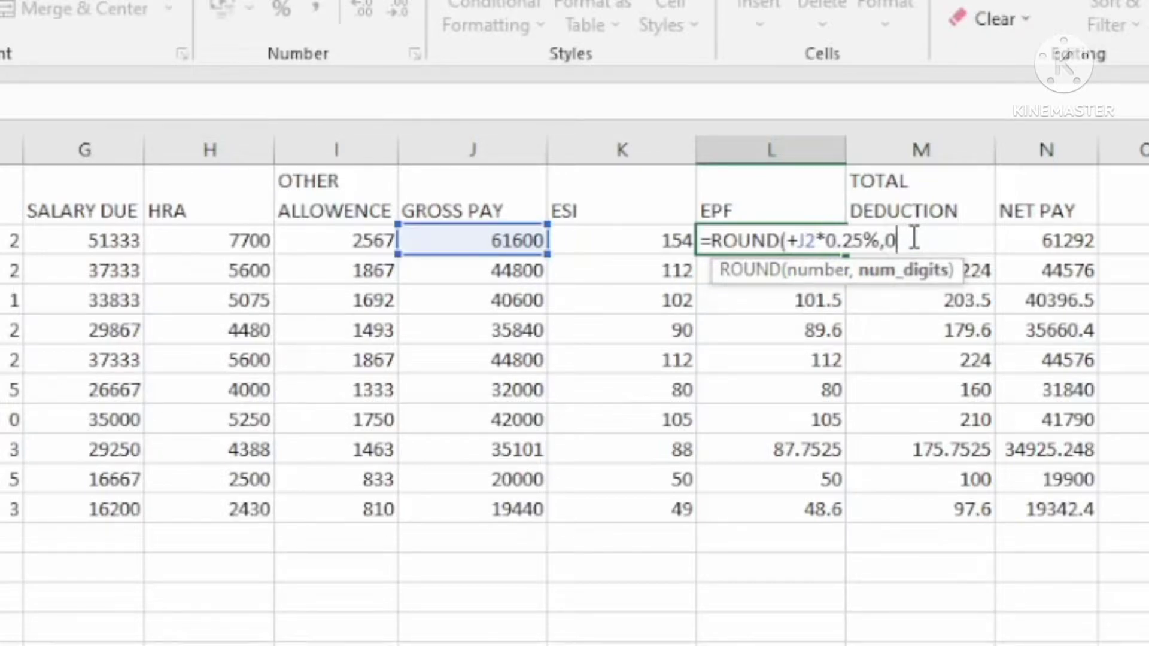
text())
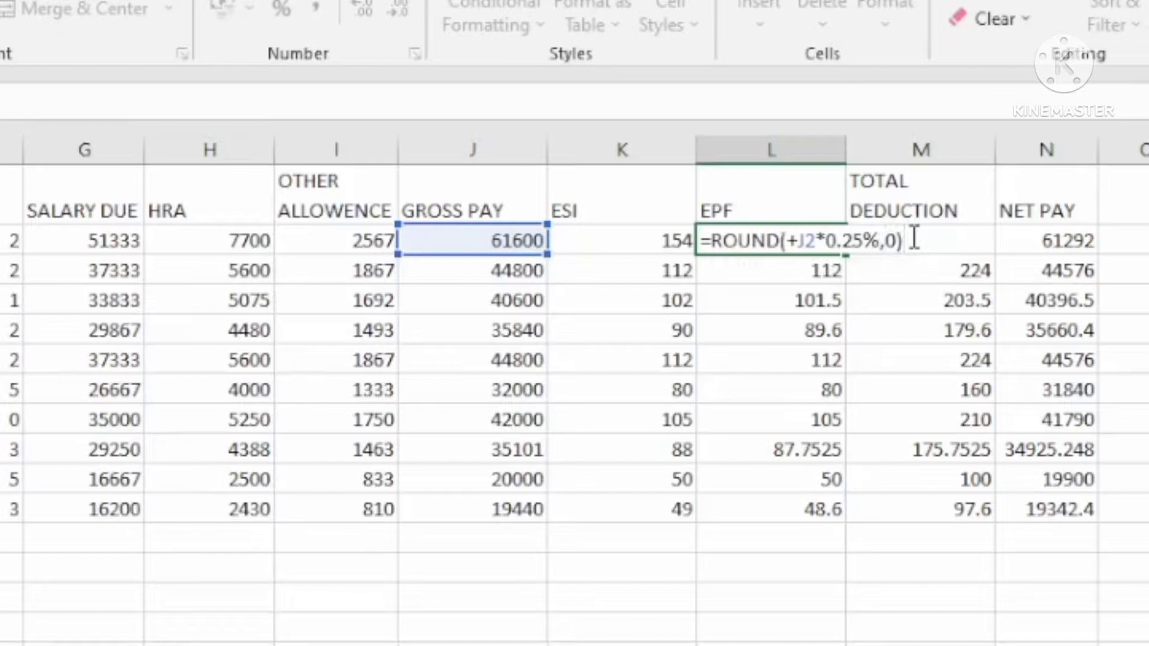
key(Return)
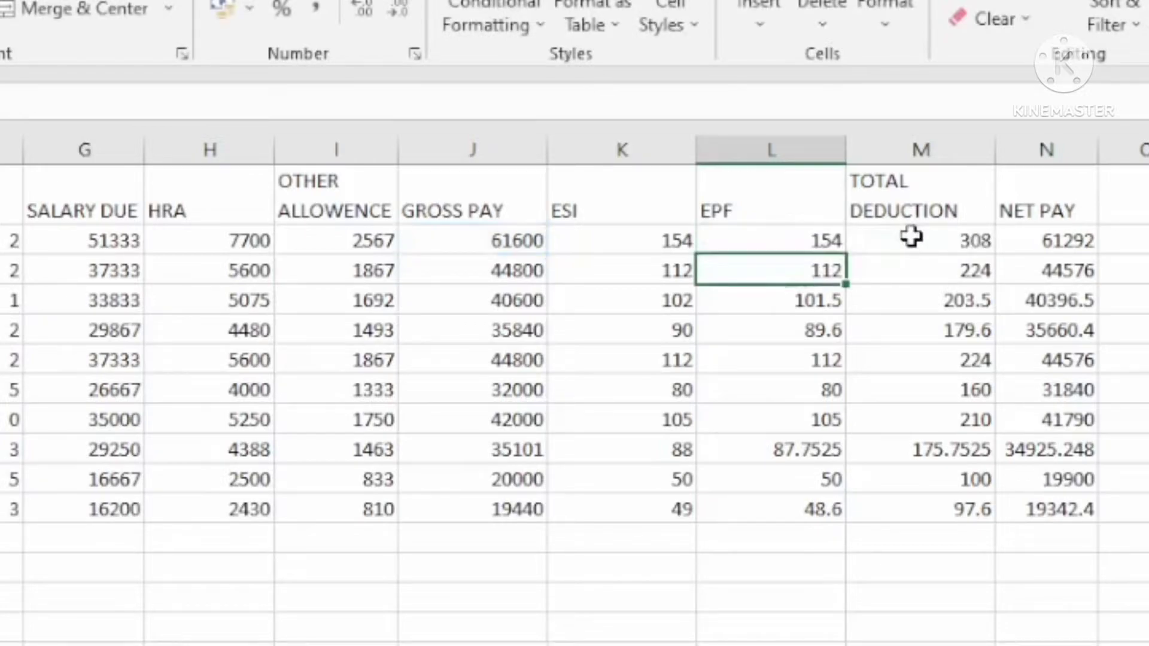
Step: Copy the rounded EPF formula down to L11 and check the total deduction in M3
key(Up)
key(ctrl+c)
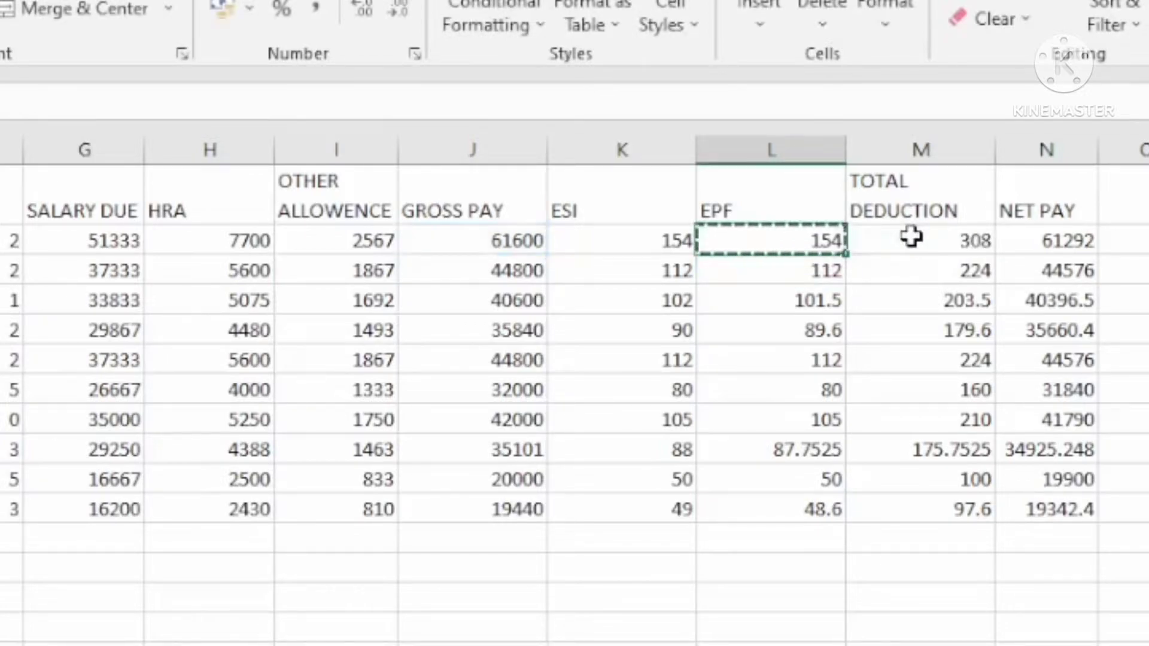
key(shift+Down)
key(shift+Down)
key(shift+Down)
key(shift+Down)
key(shift+Down)
key(shift+Down)
key(shift+Down)
key(shift+Down)
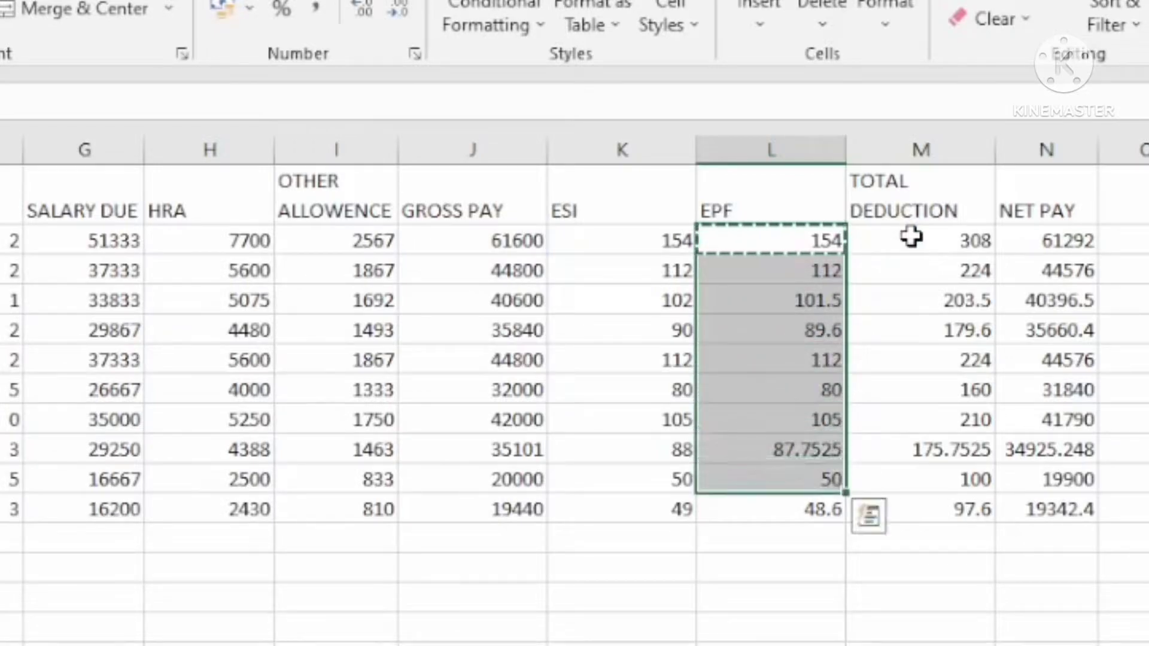
key(shift+Down)
key(Return)
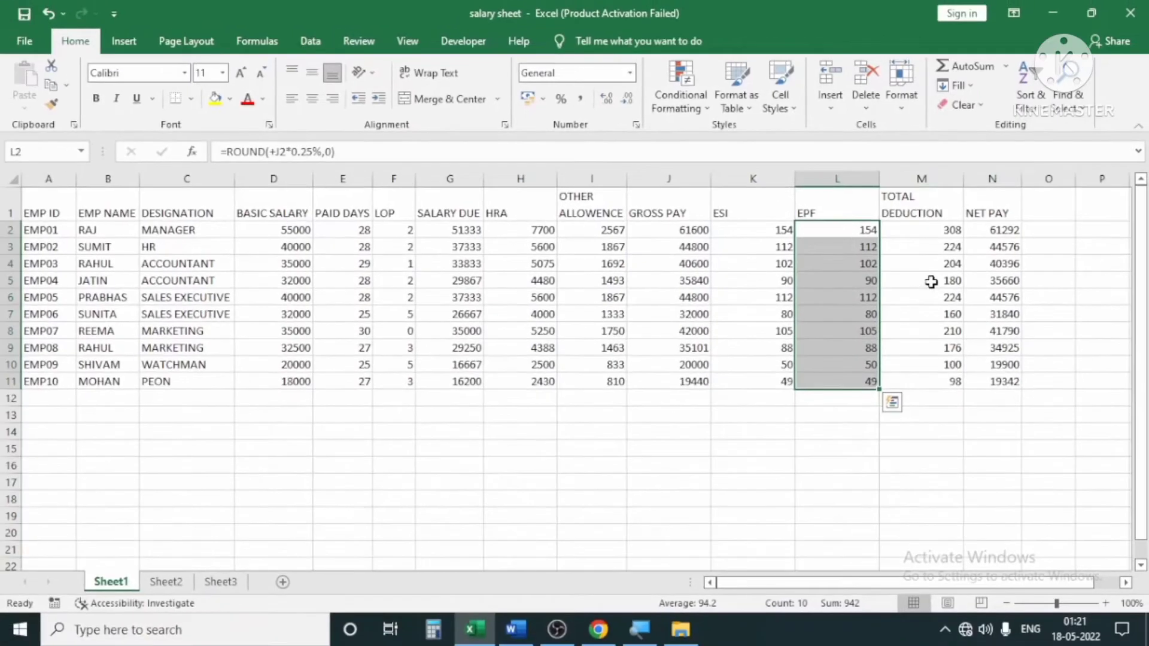
click(931, 248)
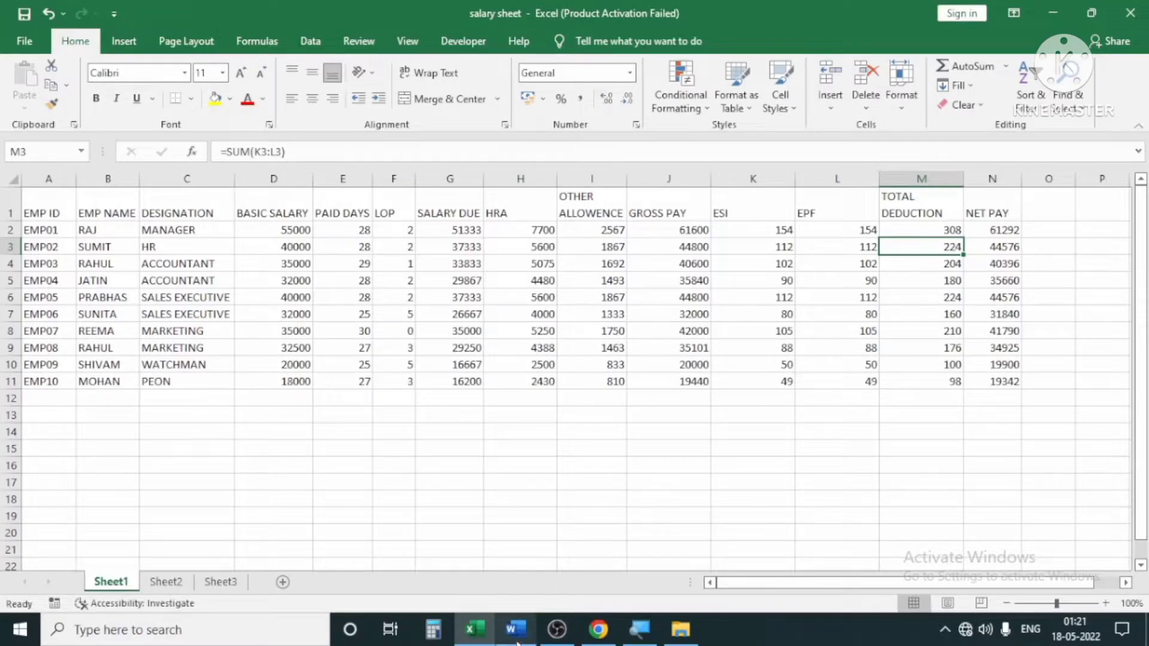
click(506, 628)
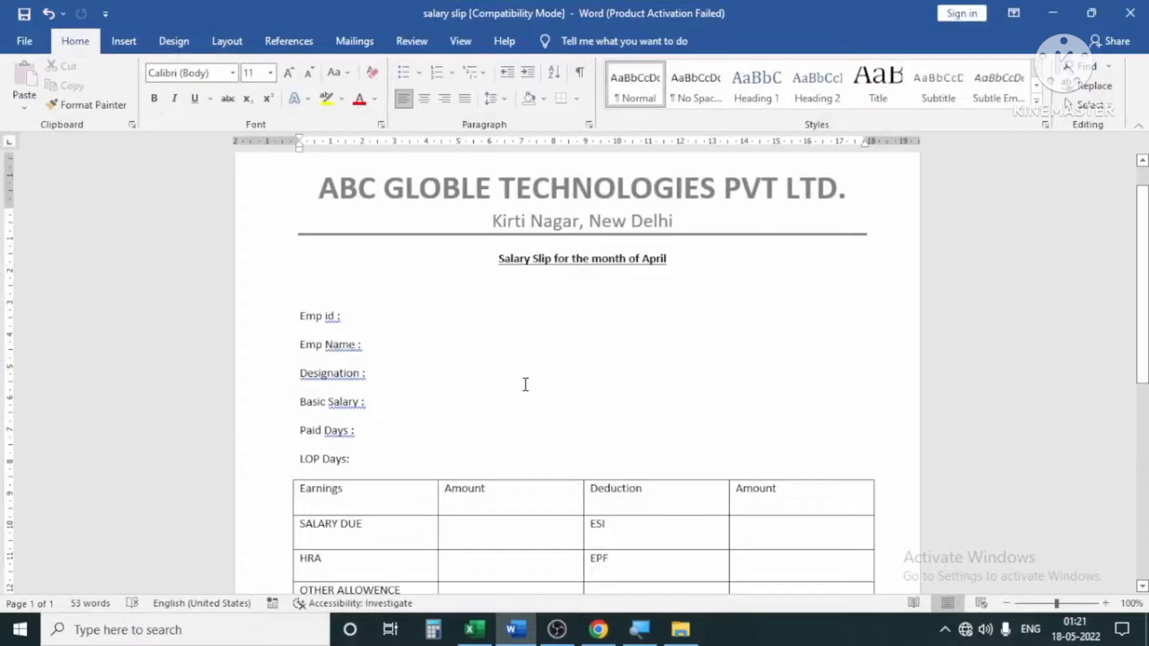
scroll(529, 401, up, 1)
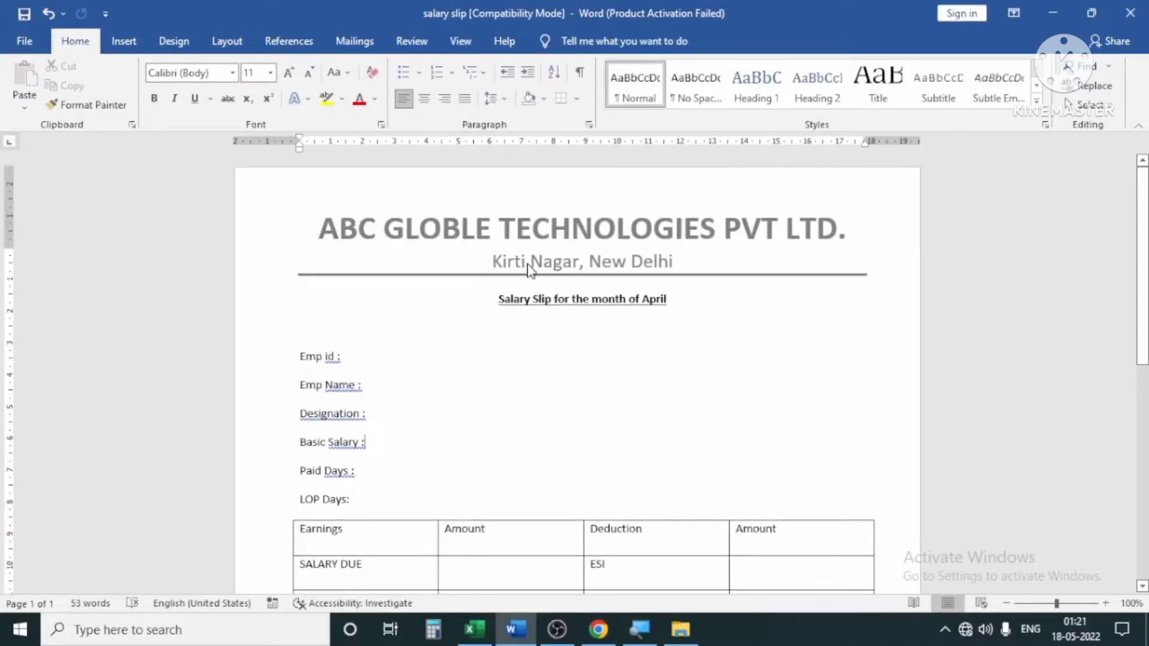
scroll(548, 279, down, 1)
drag(508, 267, 654, 288)
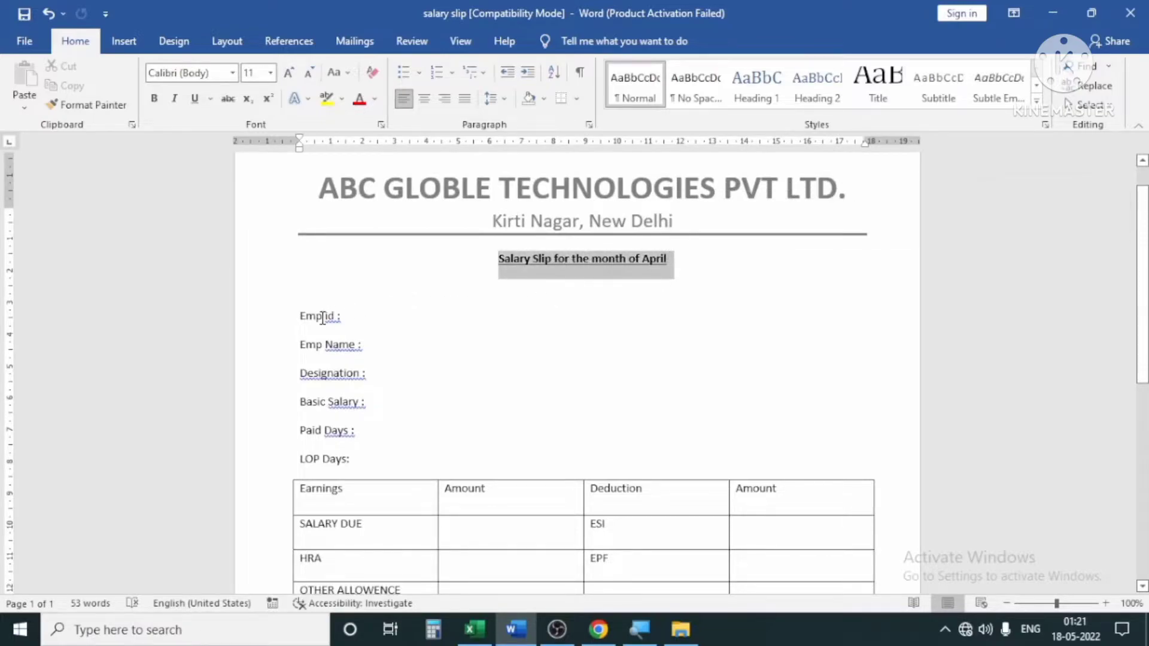
key(Right)
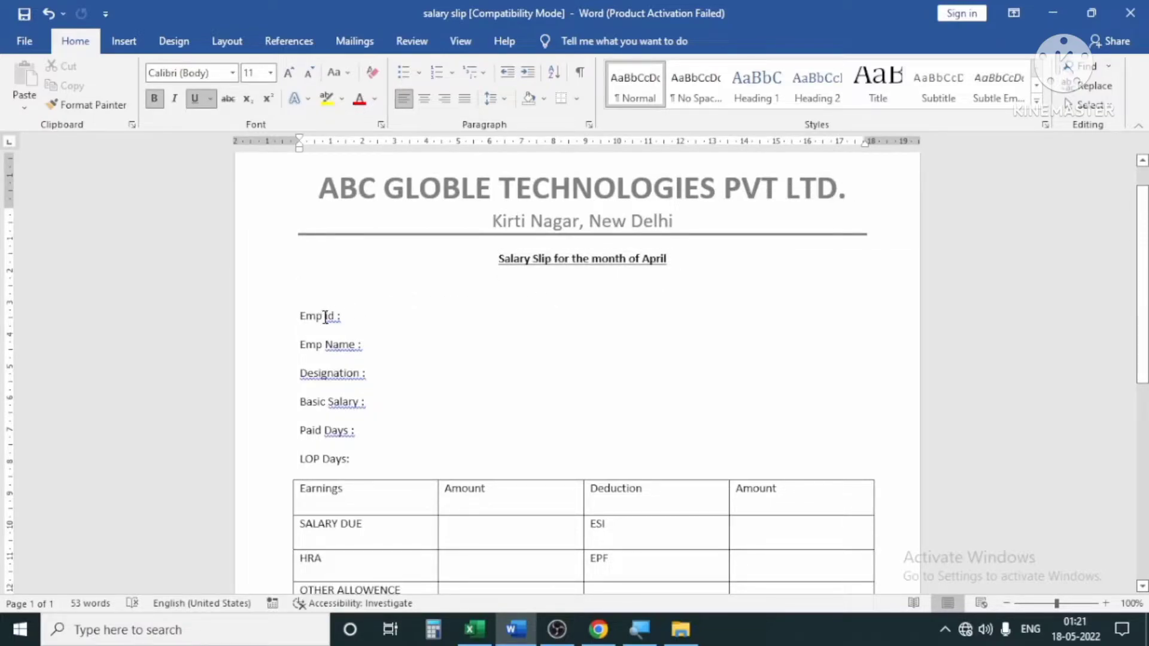
scroll(358, 446, down, 3)
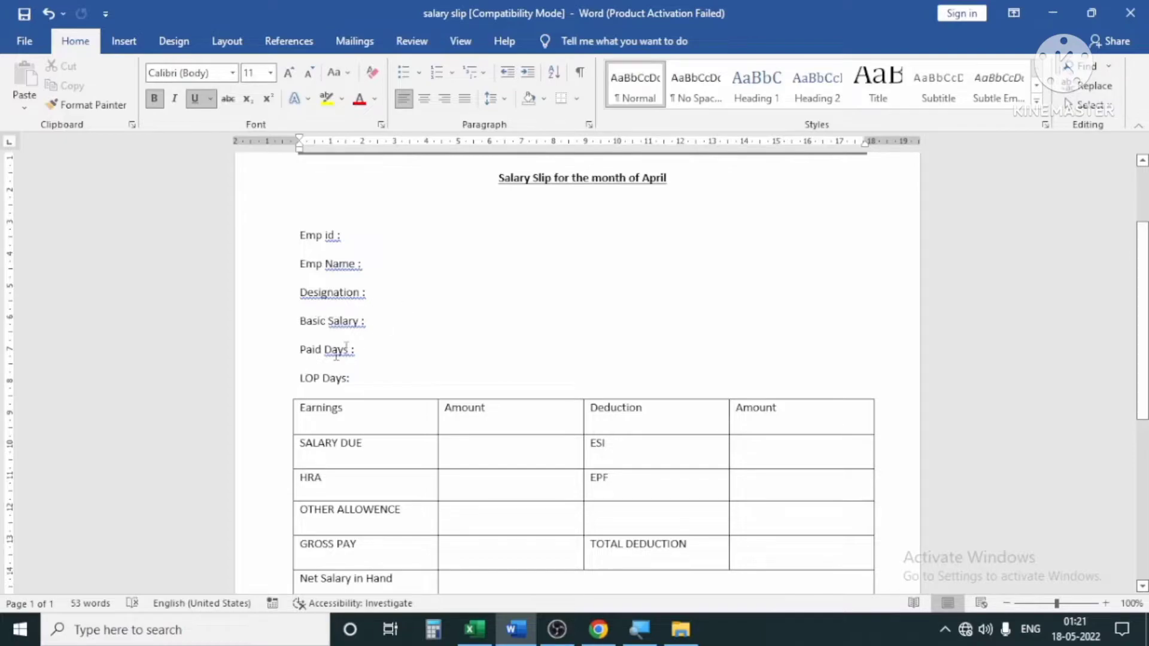
scroll(497, 337, down, 3)
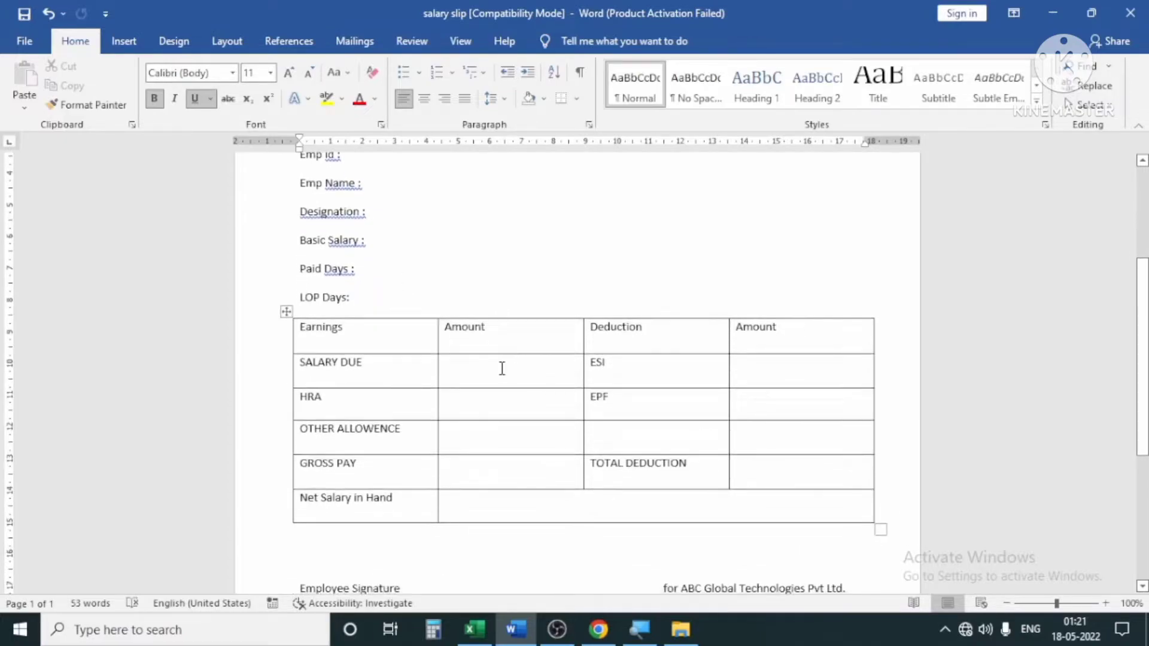
drag(500, 367, 522, 478)
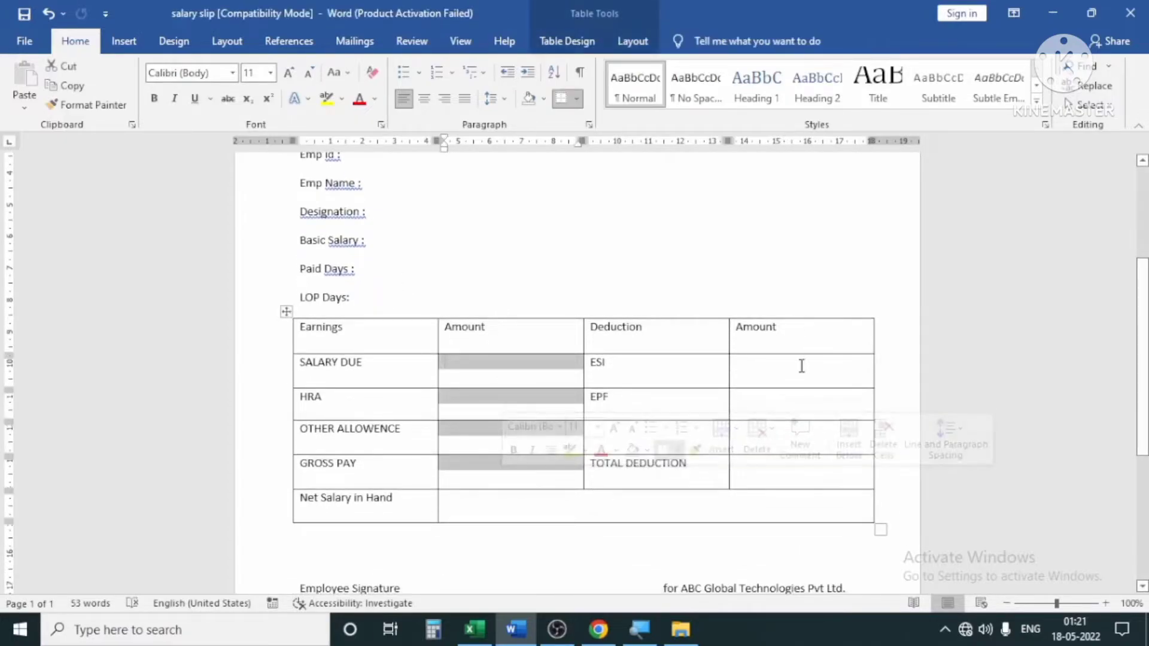
drag(802, 363, 803, 407)
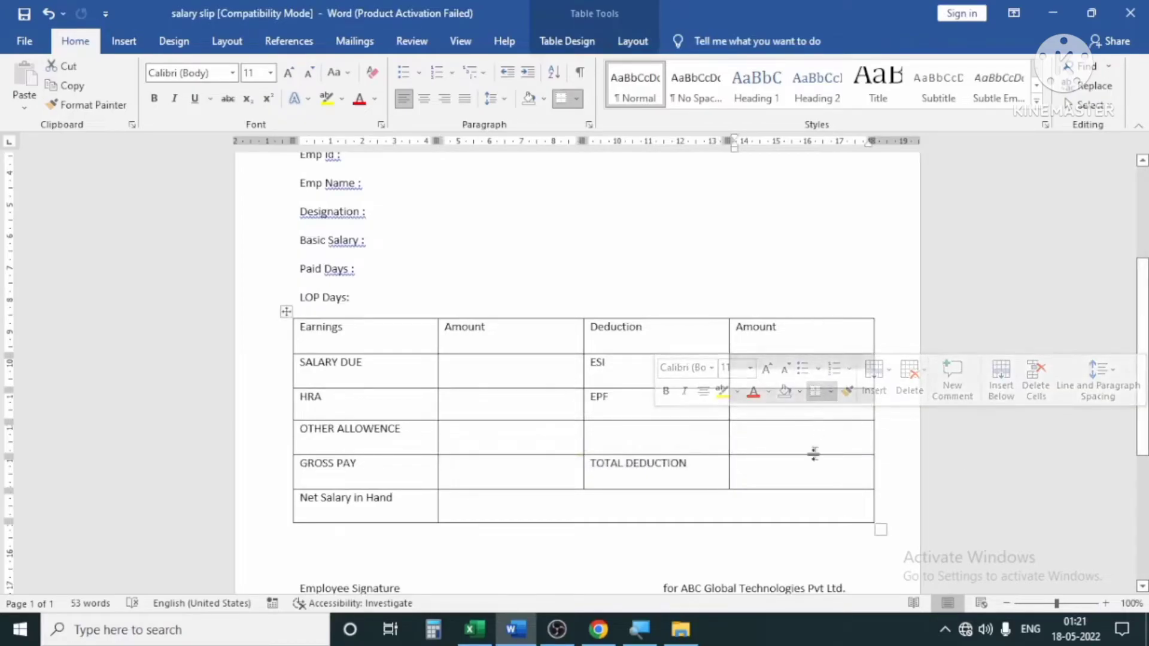
click(802, 479)
scroll(641, 473, down, 3)
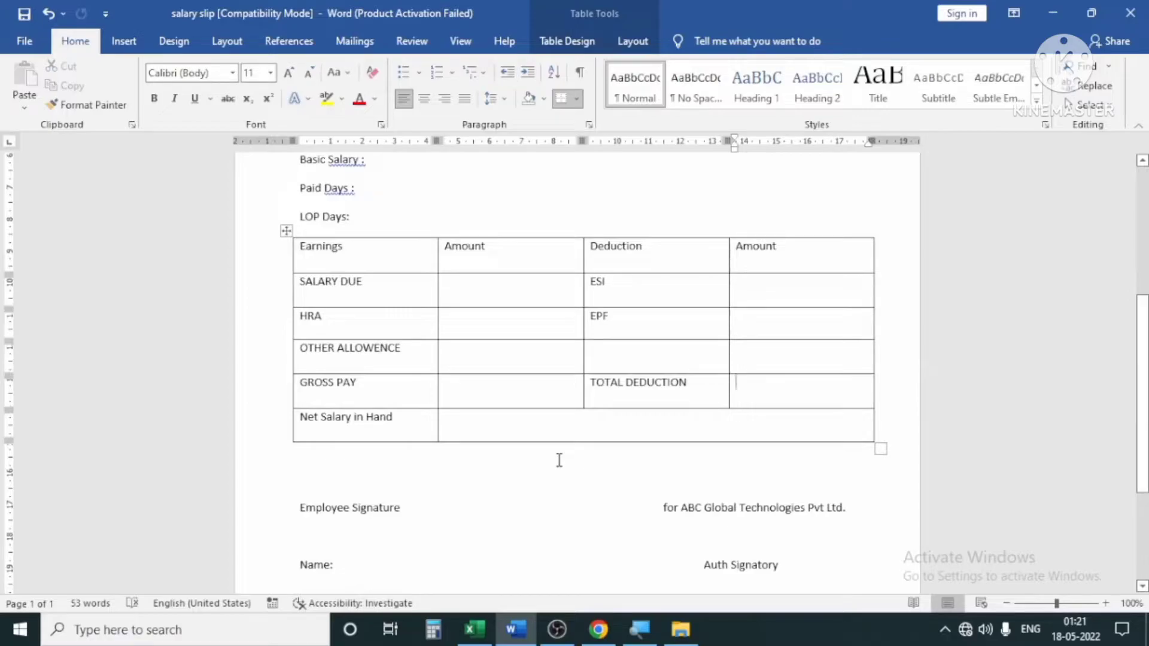
scroll(602, 361, up, 10)
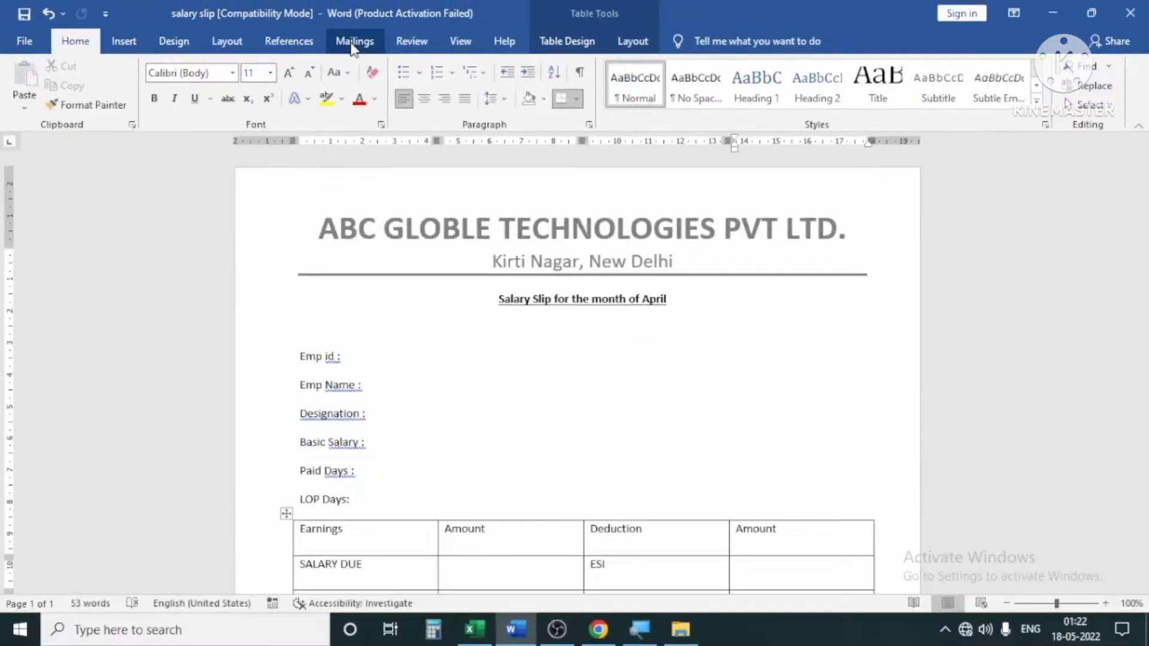
Step: Start a Letters-type mail merge for the salary slip
click(354, 42)
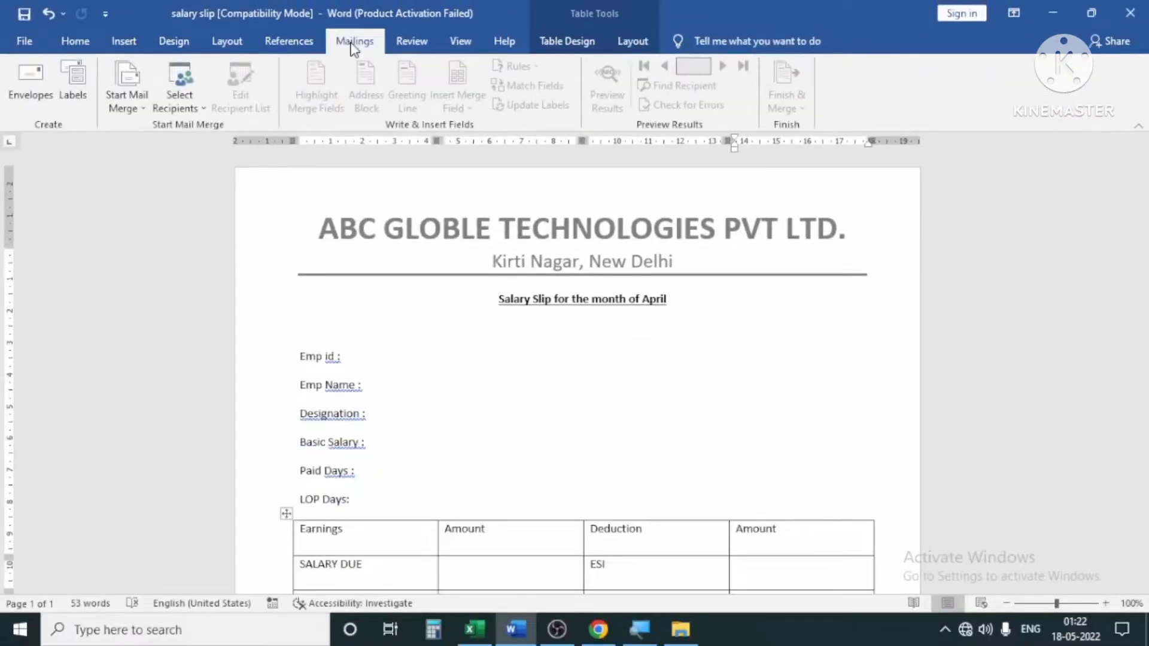
click(145, 111)
click(144, 110)
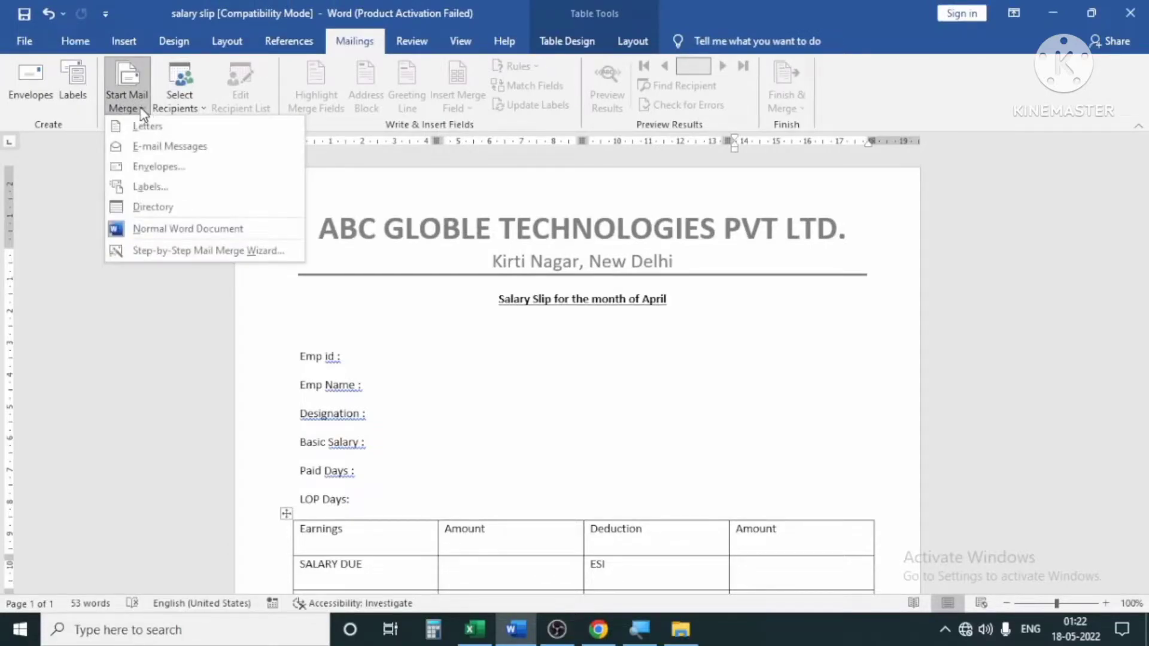
click(153, 126)
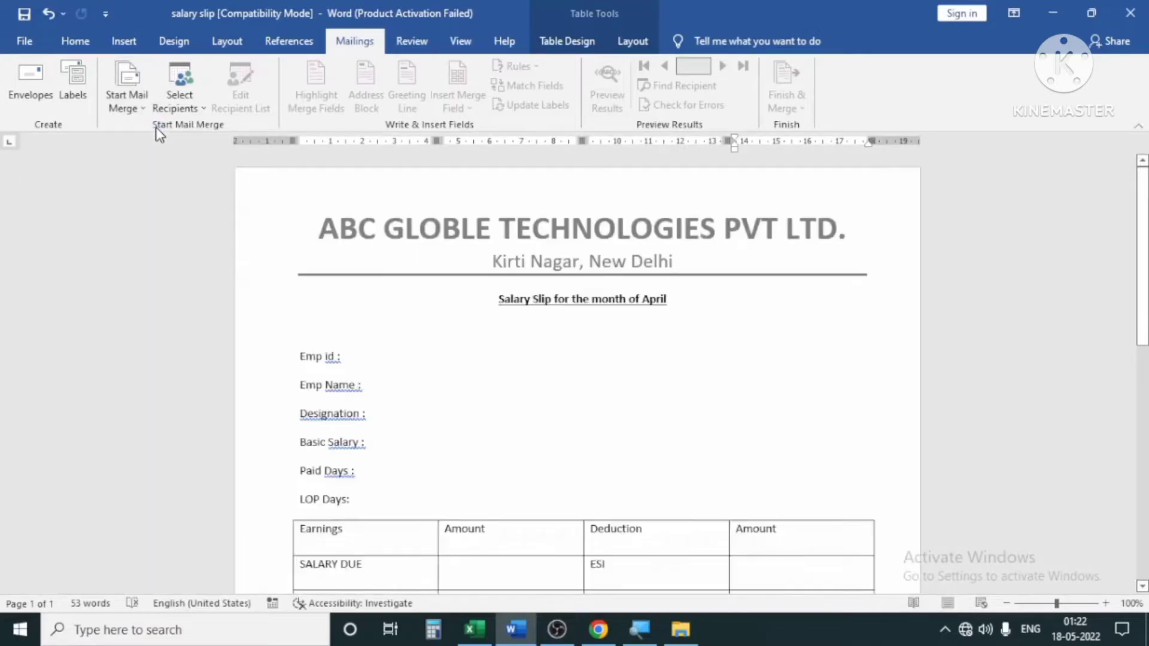
mouse_move(584, 557)
scroll(484, 271, up, 3)
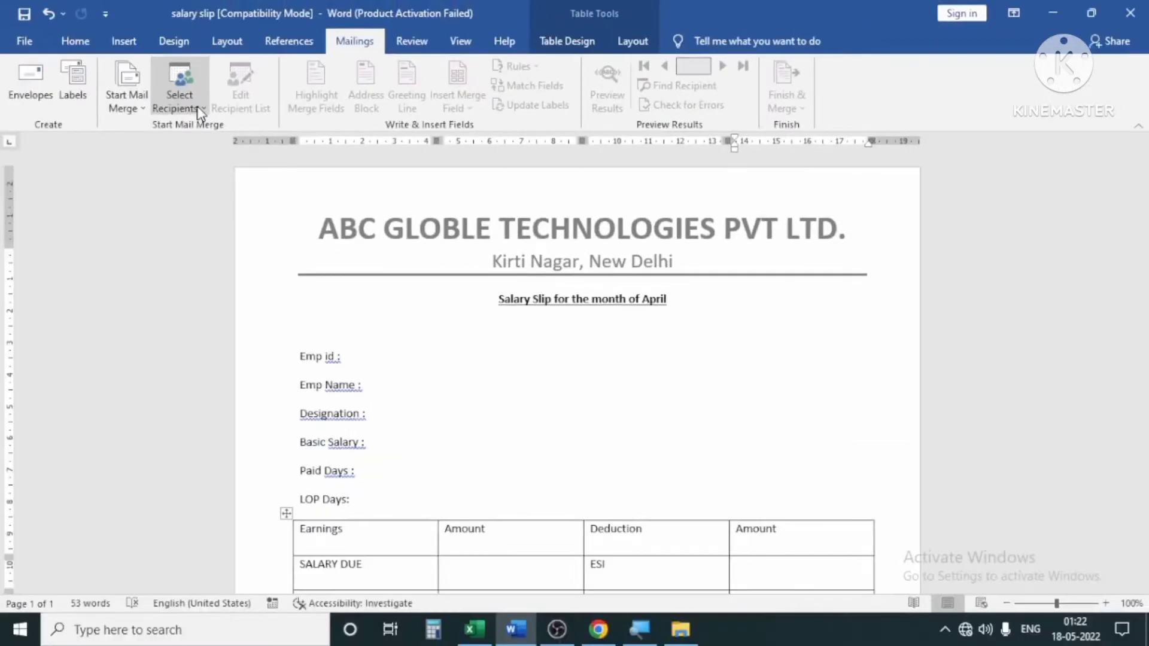
Step: Try Type a New List for recipients, cancel it, and reopen the recipient options
click(201, 111)
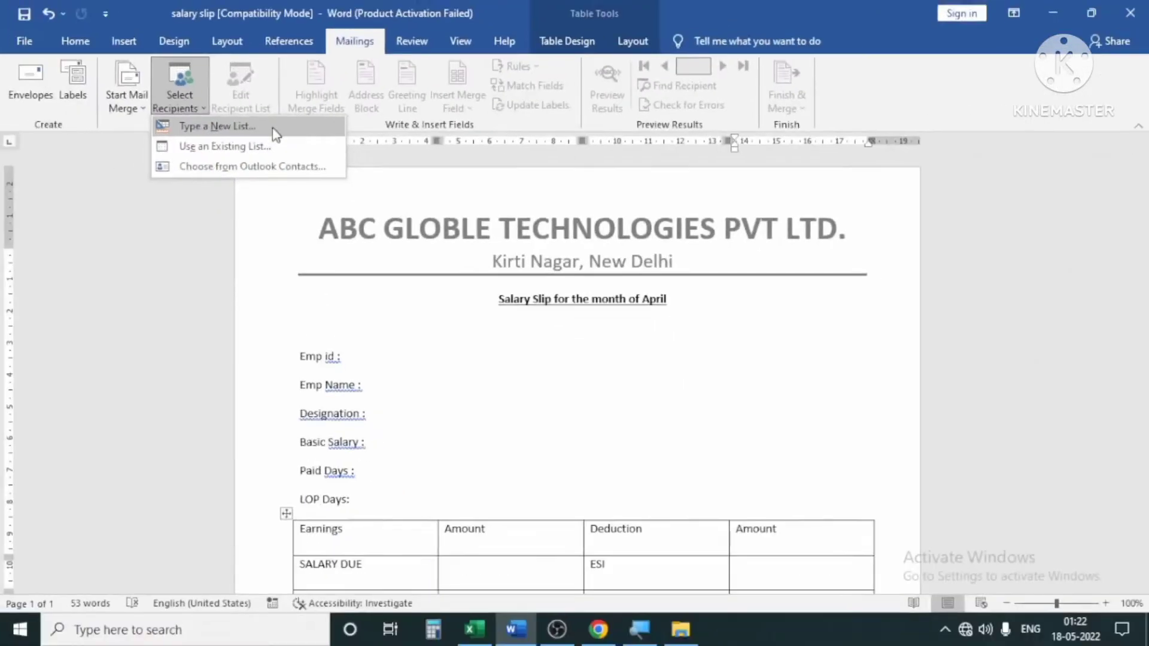
click(276, 133)
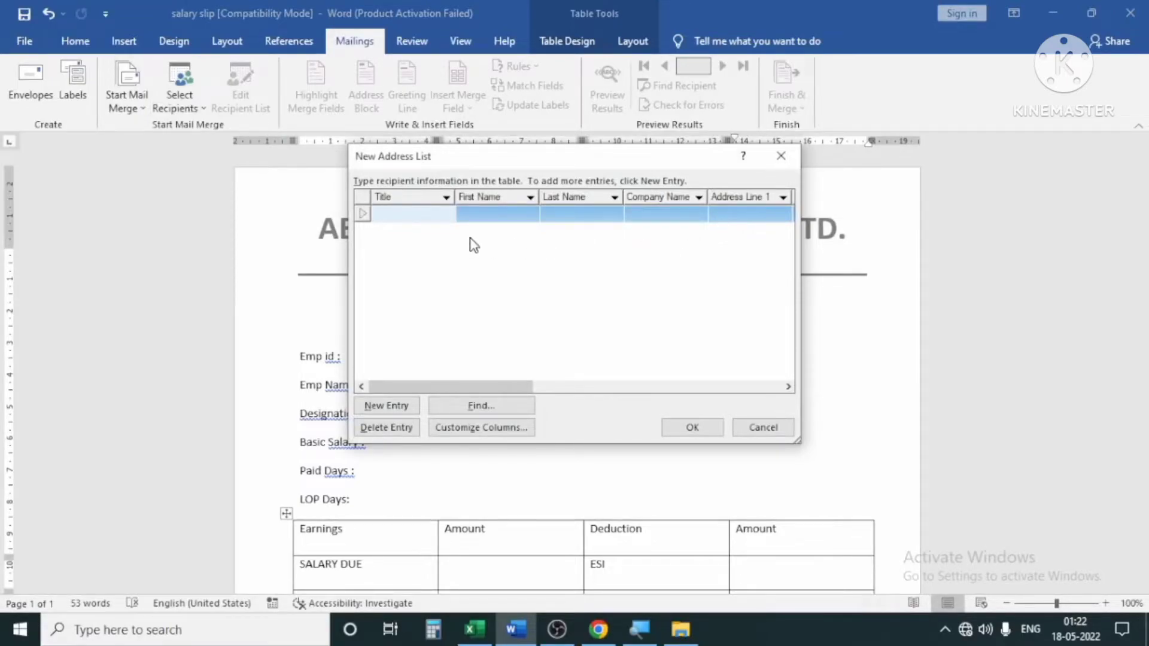
click(775, 431)
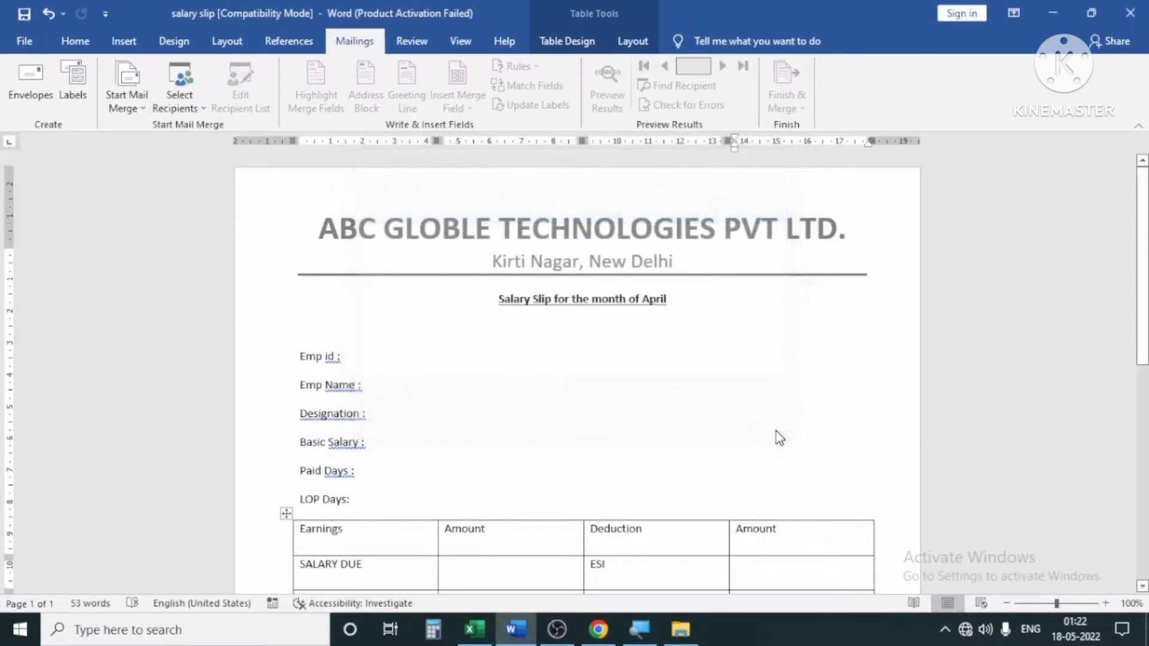
click(198, 113)
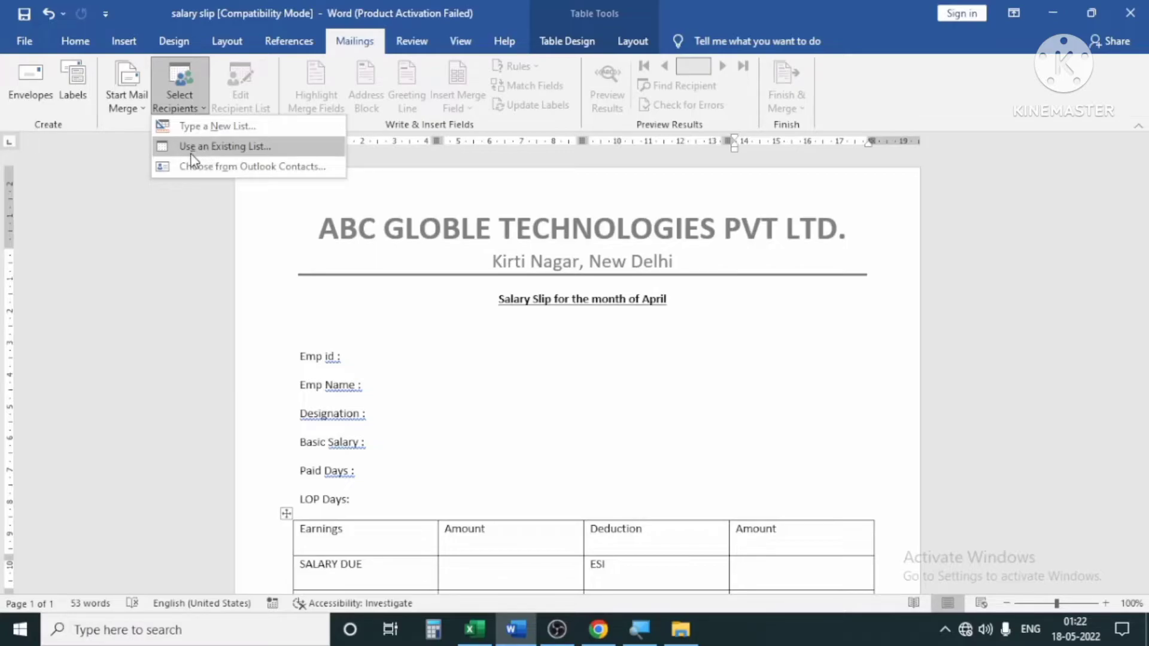
Step: Use the salary sheet workbook in Desktop > salary slip as the list, choosing table Sheet1$
click(237, 148)
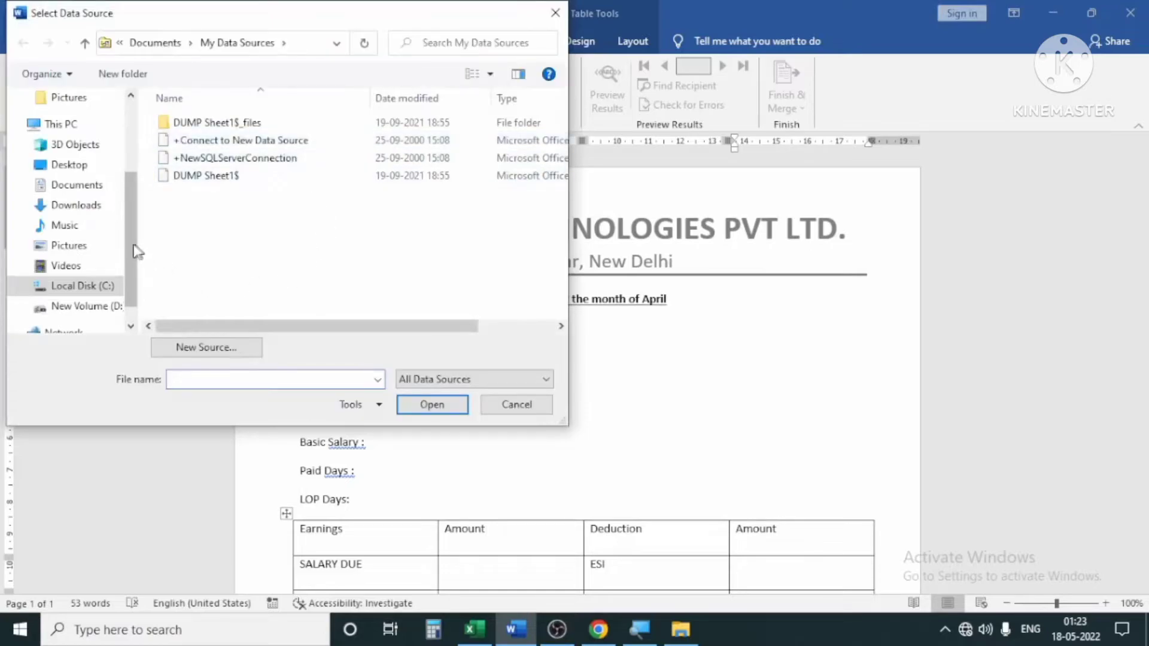
click(77, 169)
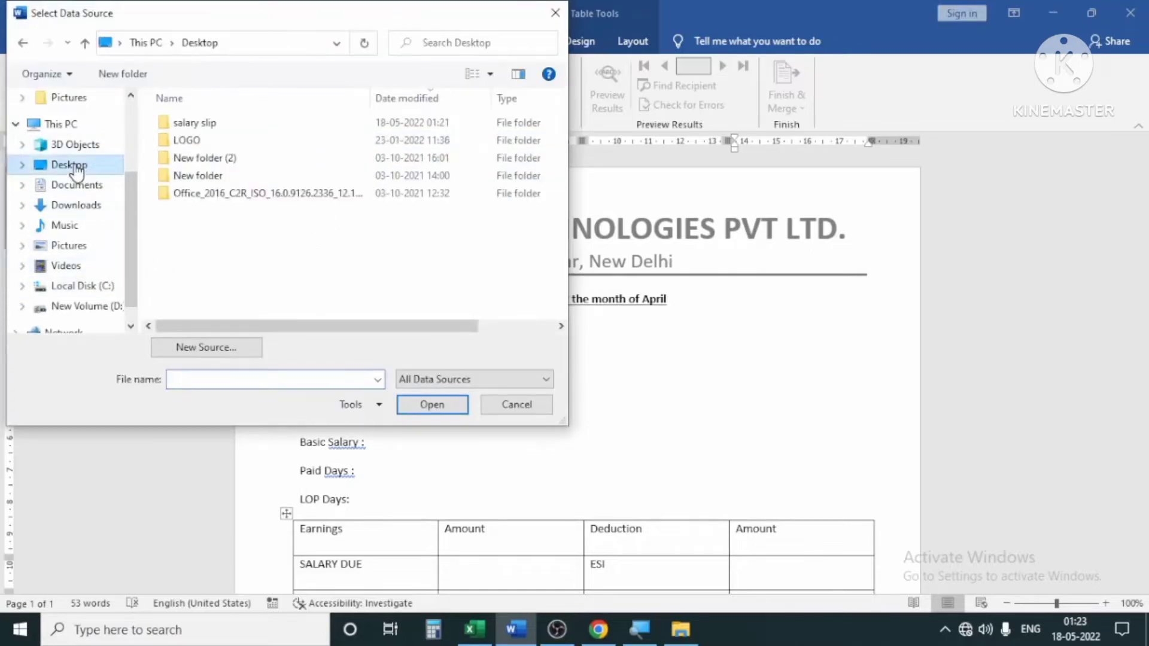
double_click(213, 123)
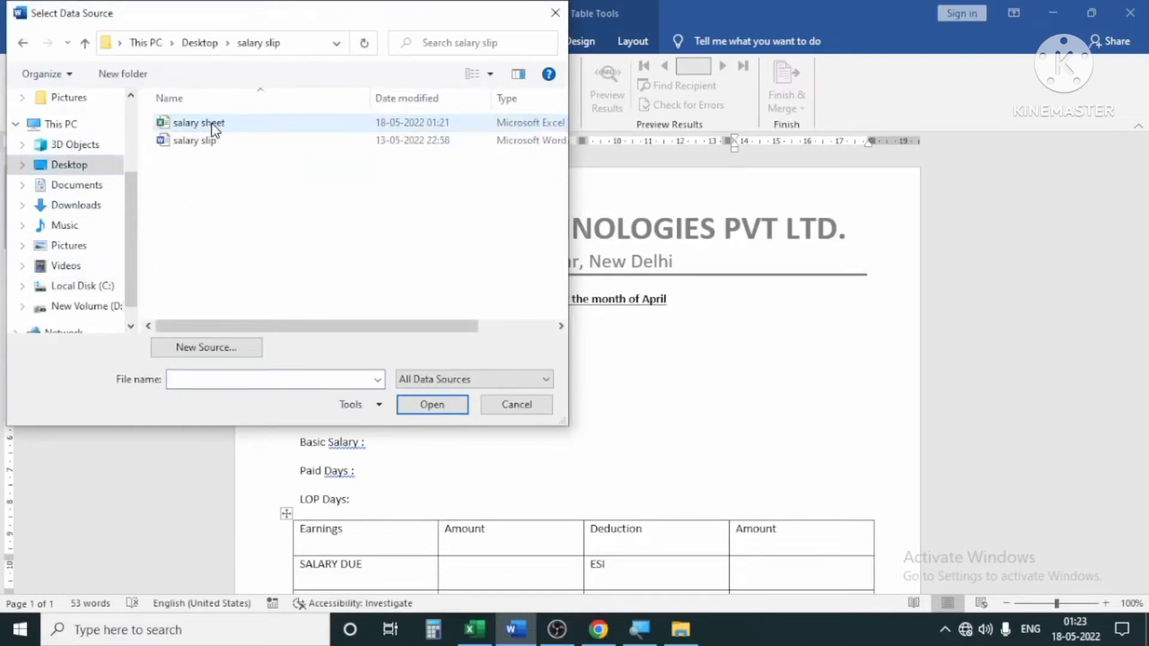
click(213, 125)
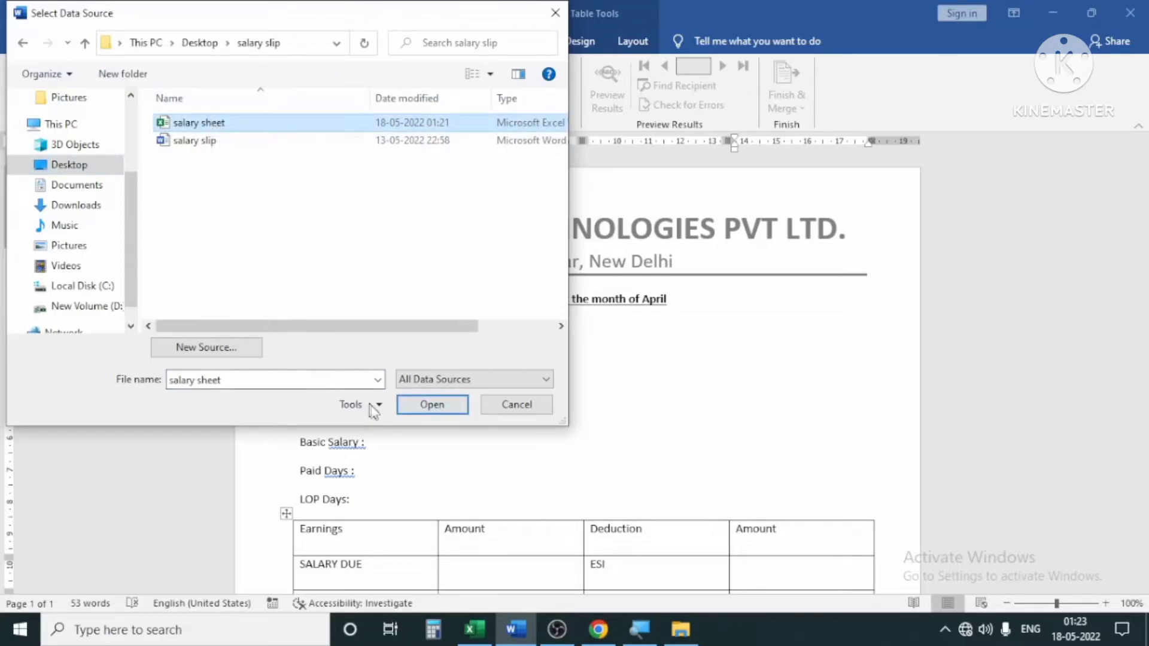
click(431, 405)
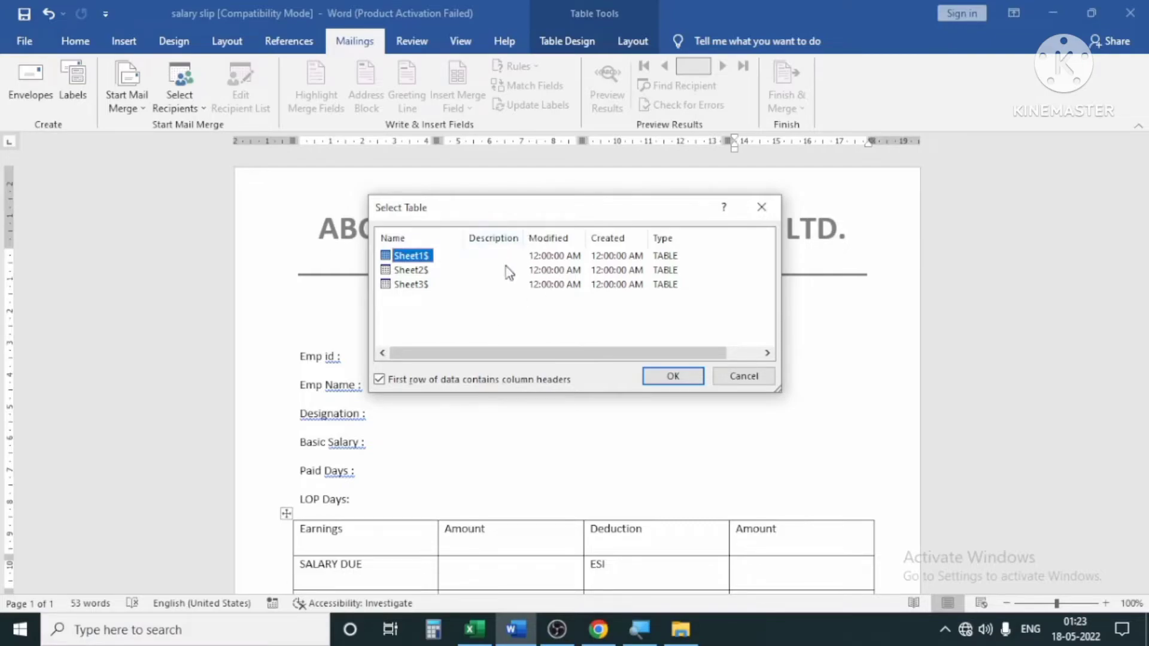
click(418, 271)
click(419, 284)
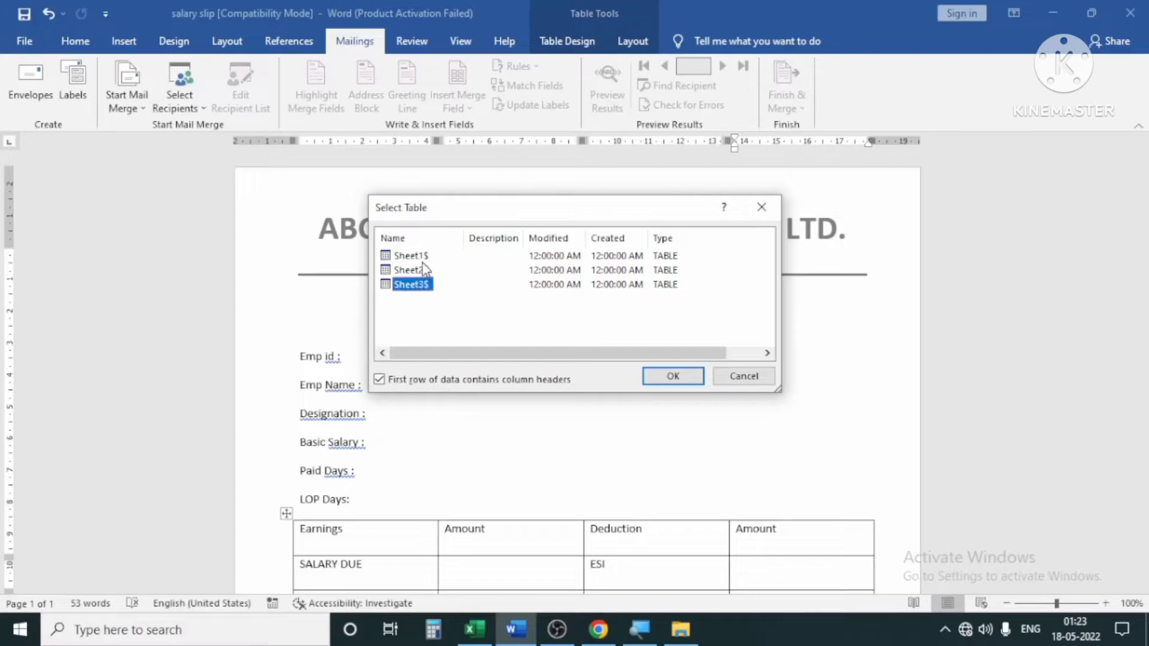
click(419, 256)
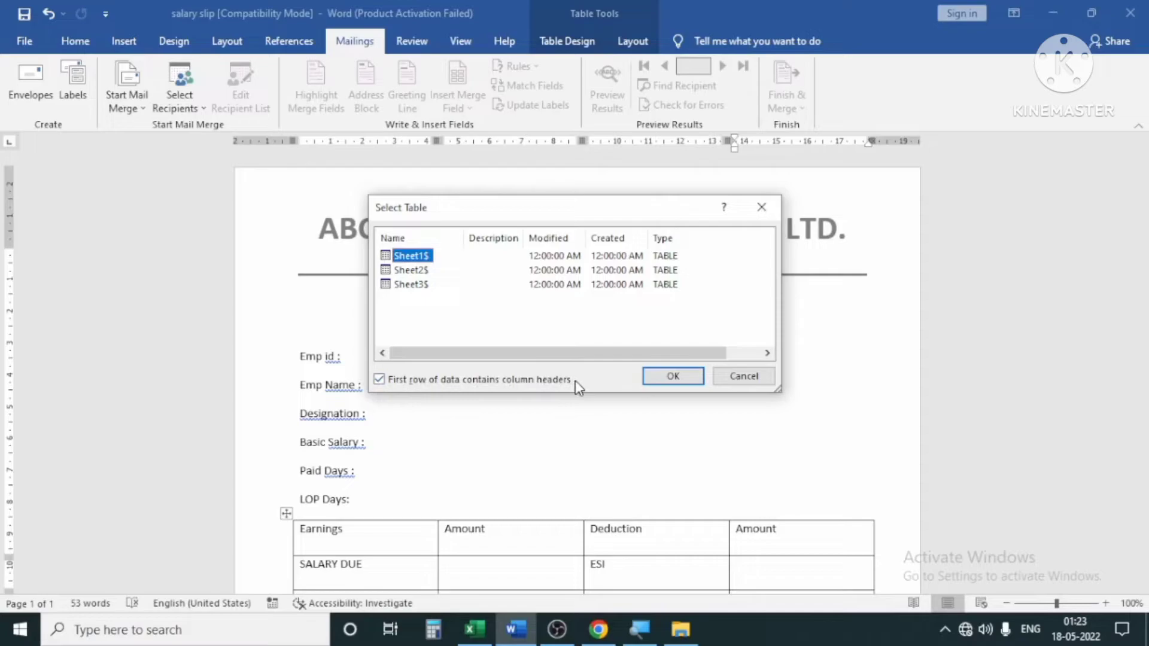
click(674, 377)
Step: Place the cursor after the Emp id label and review the salary sheet's column headers in Excel
click(436, 359)
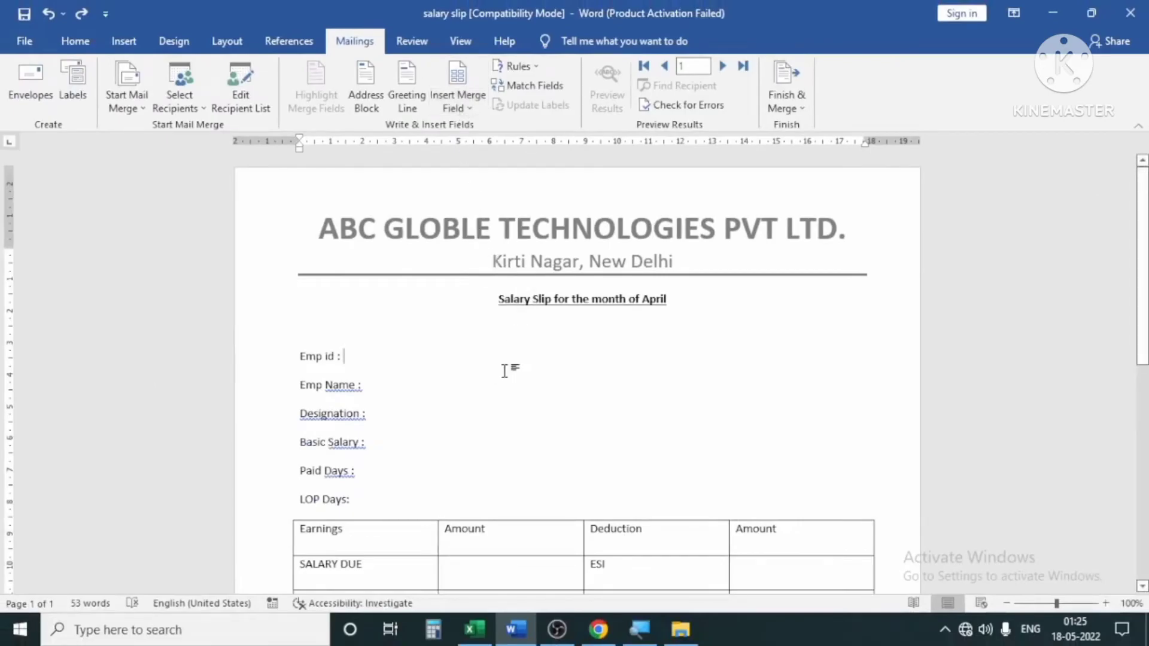
click(474, 630)
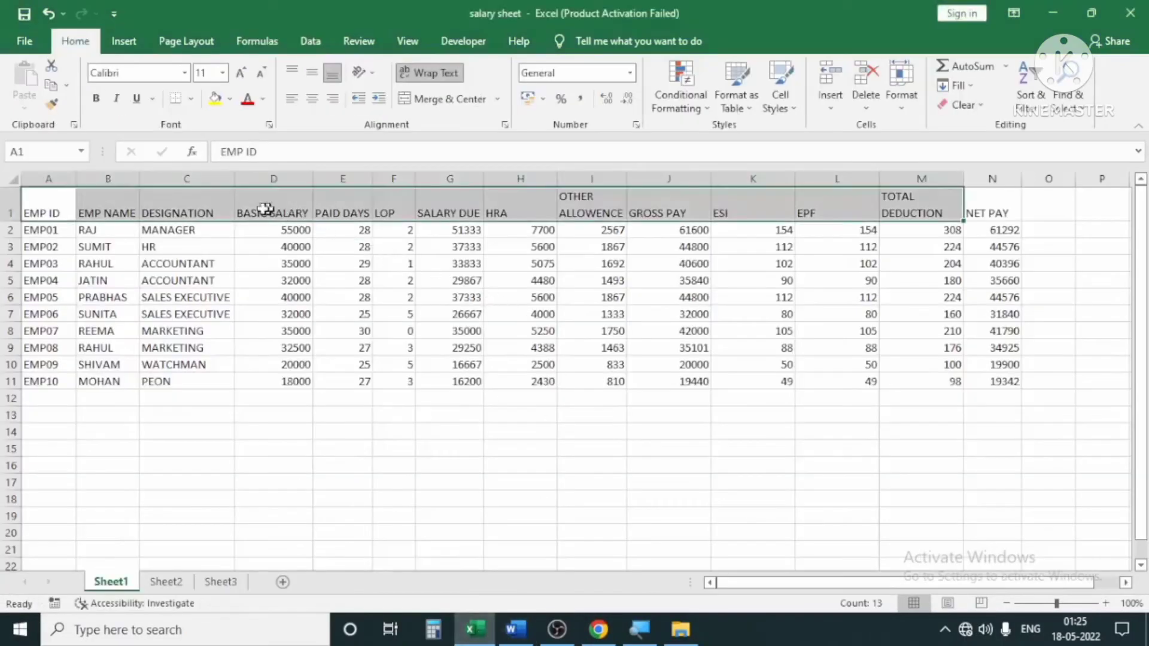
click(106, 264)
mouse_move(43, 205)
mouse_down()
mouse_move(550, 180)
mouse_move(954, 179)
mouse_up()
click(515, 629)
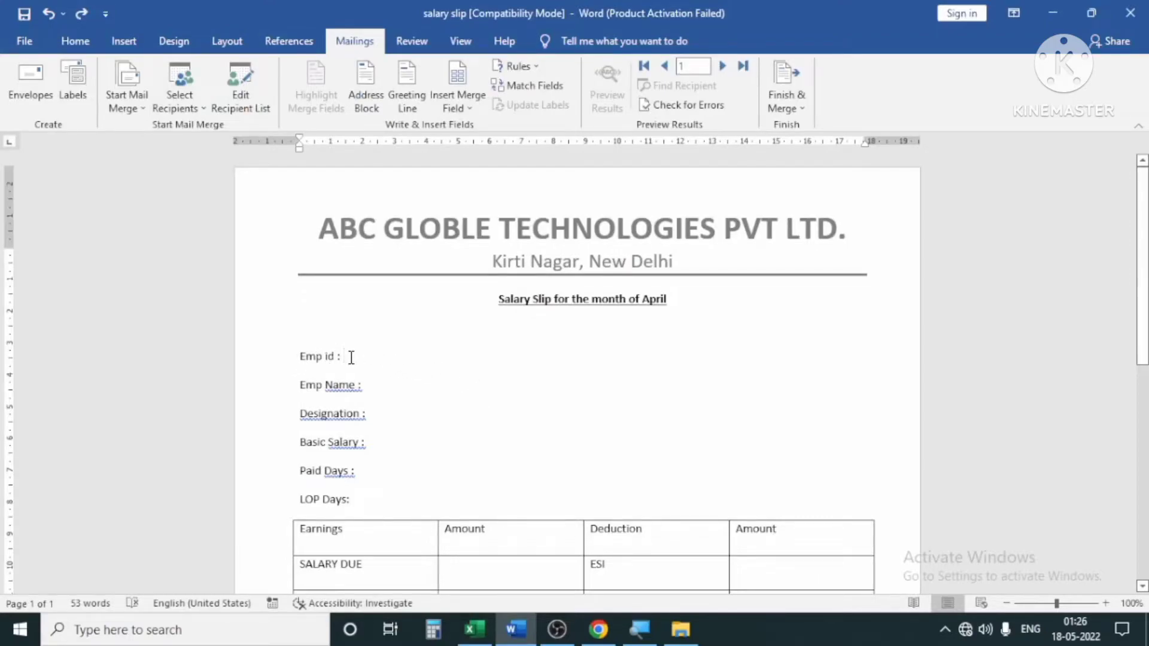
Step: Insert the EMP_ID, EMP_NAME and DESIGNATION merge fields after their labels
click(472, 112)
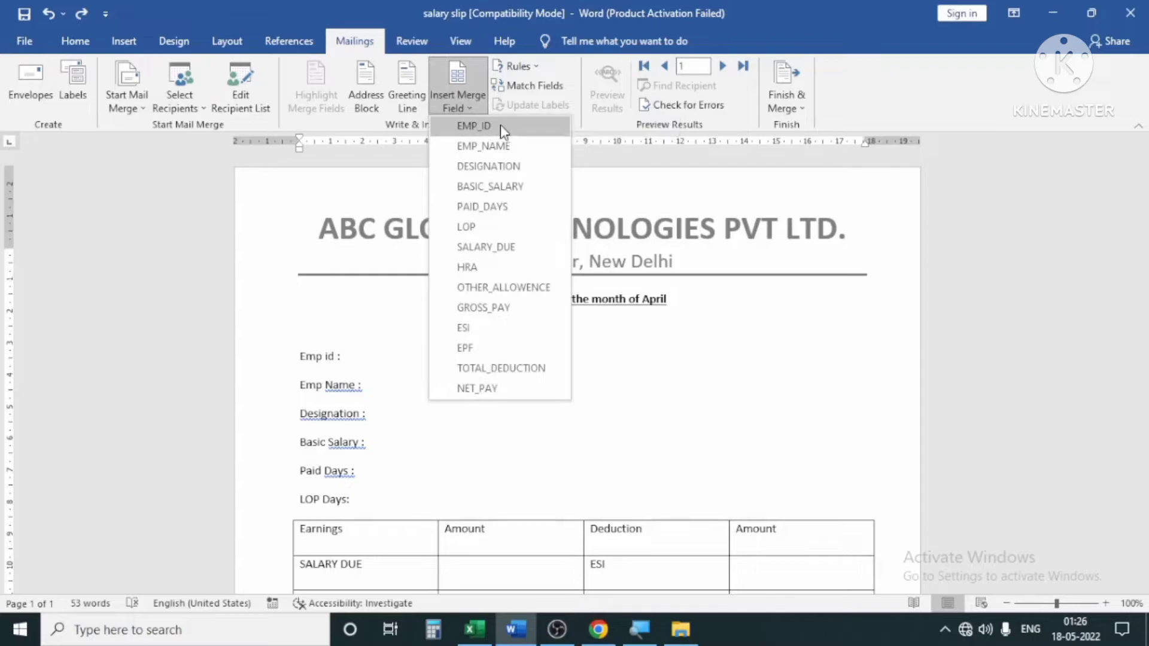
click(496, 127)
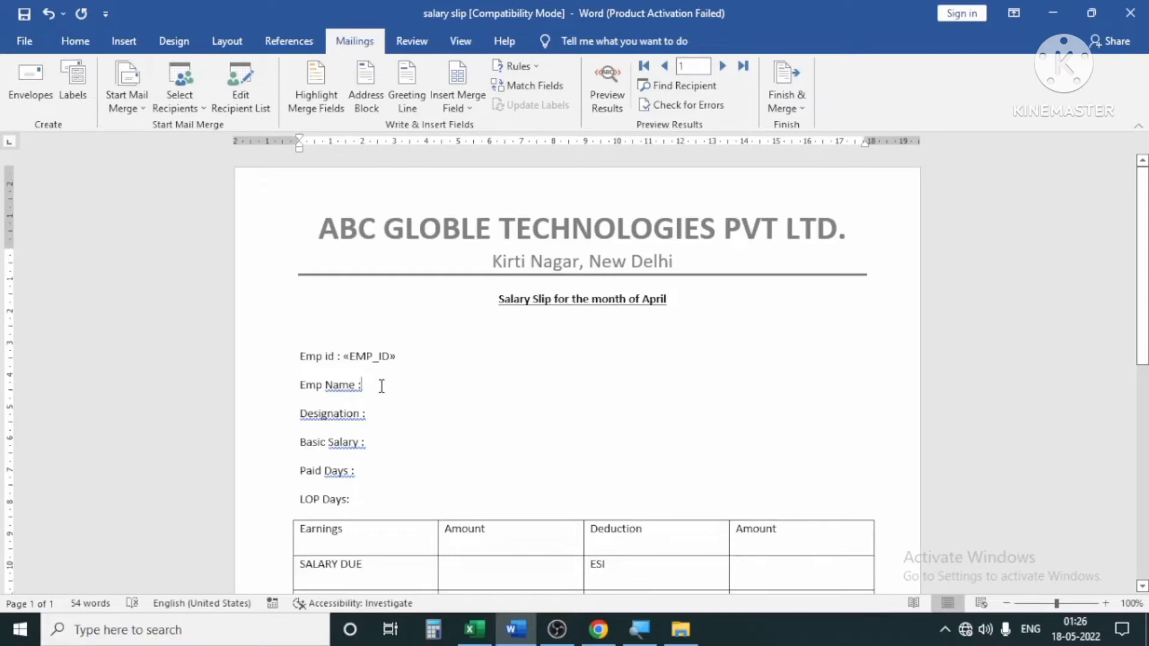
click(473, 109)
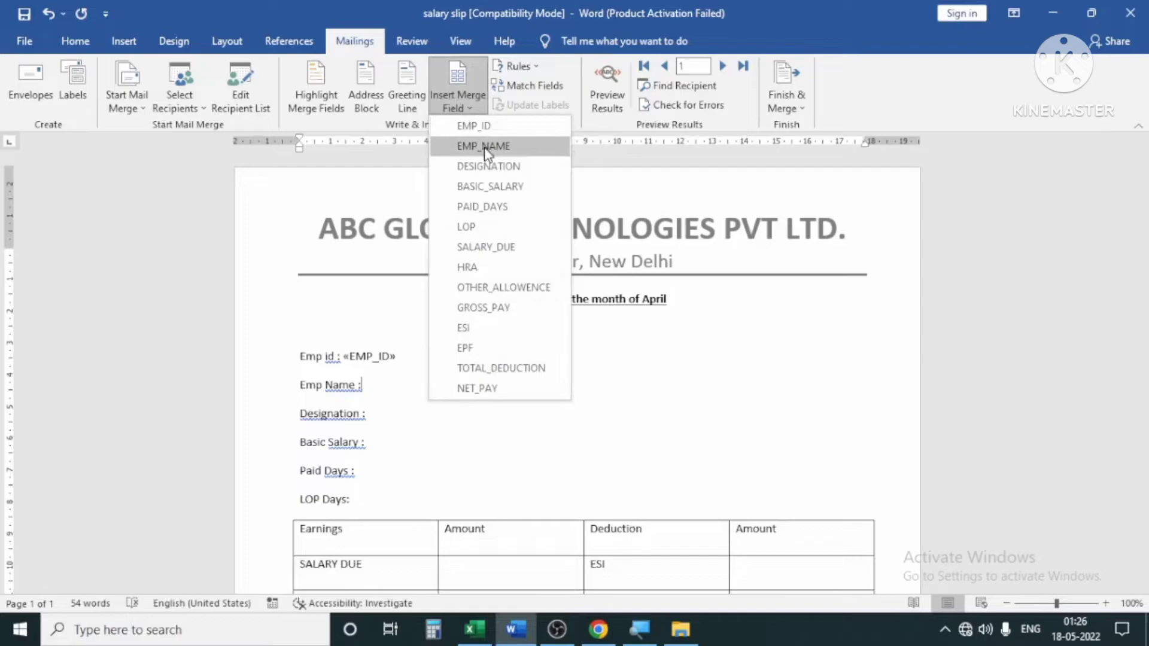
click(512, 149)
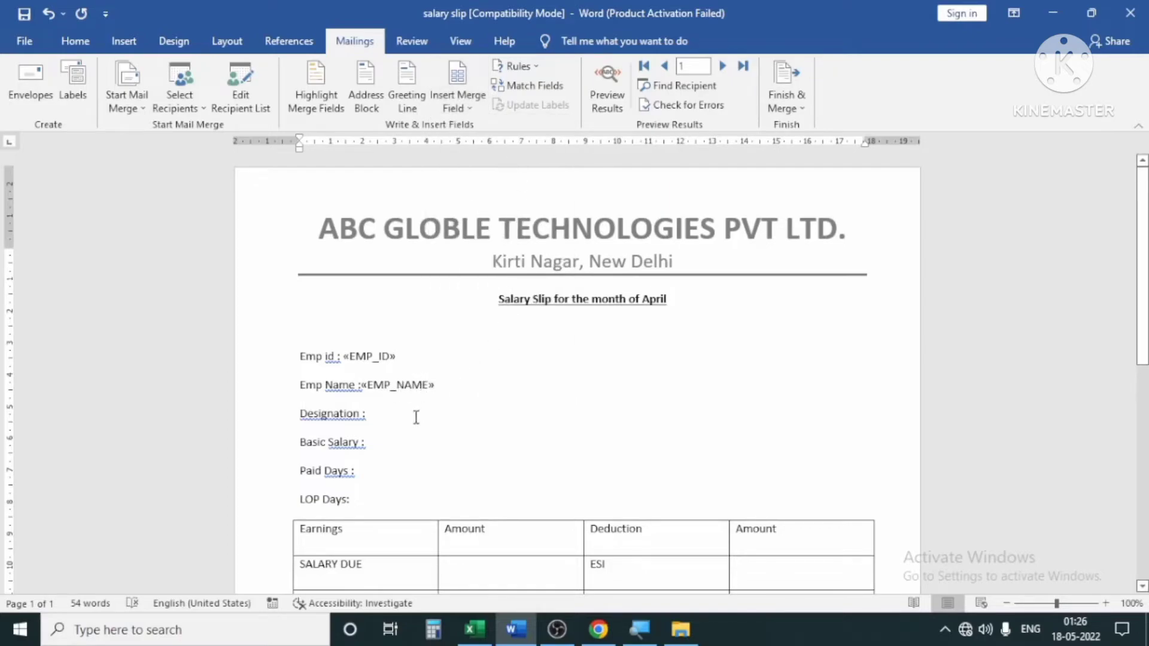
click(393, 416)
click(469, 108)
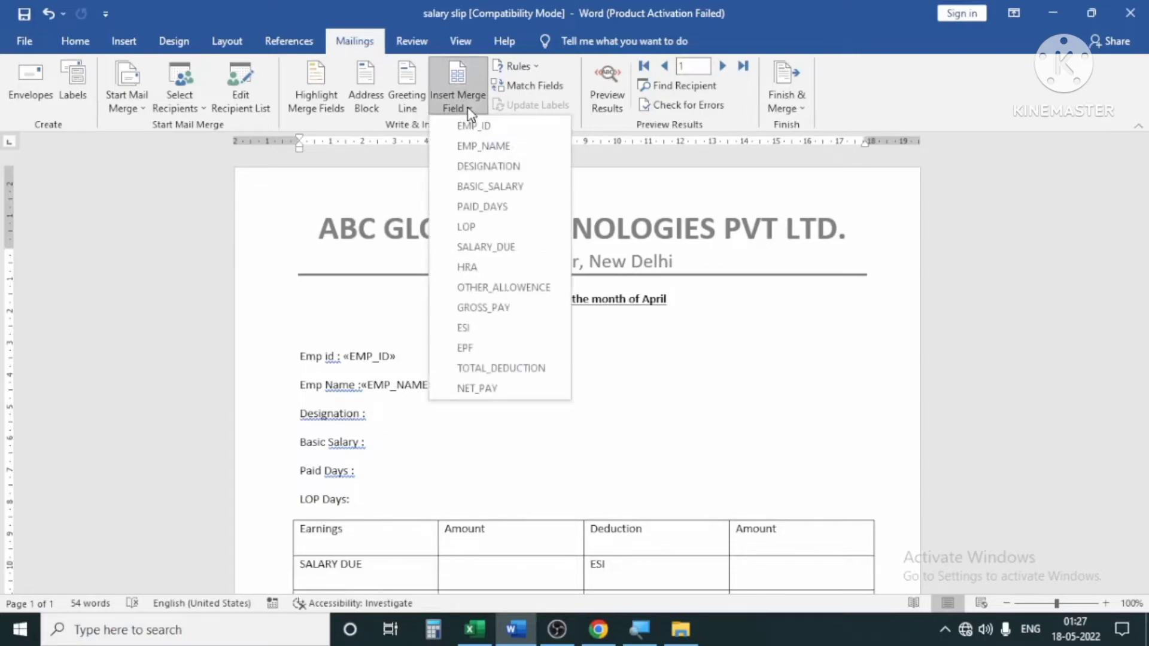
click(504, 167)
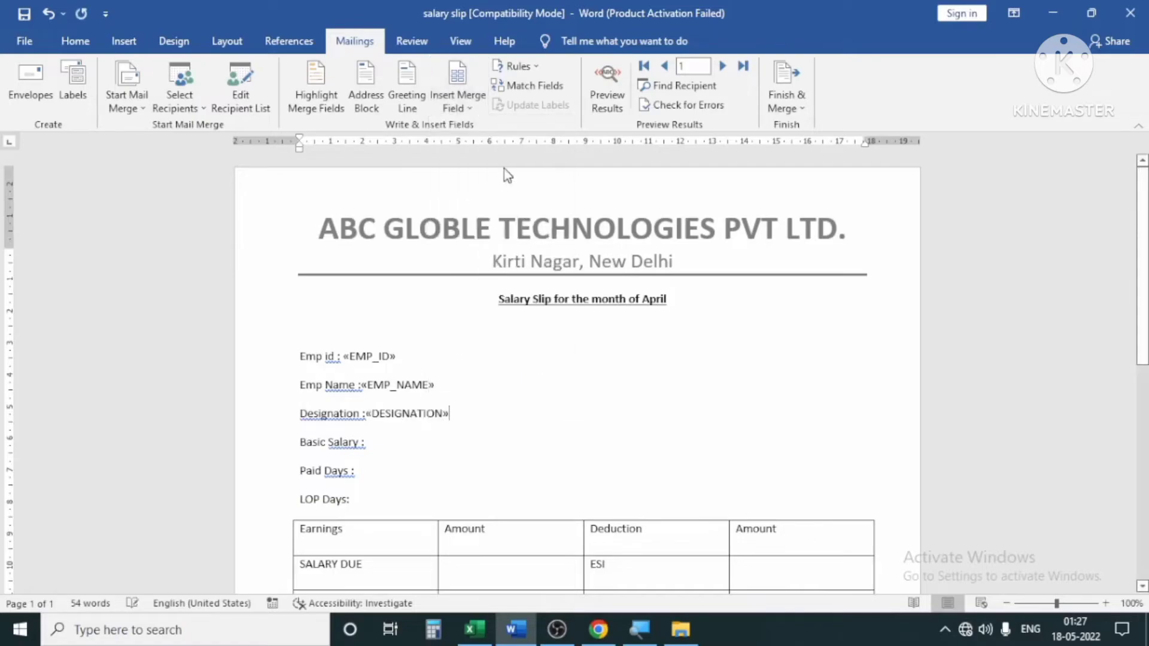
Step: Insert the BASIC_SALARY merge field after the Basic Salary label
click(383, 441)
click(460, 105)
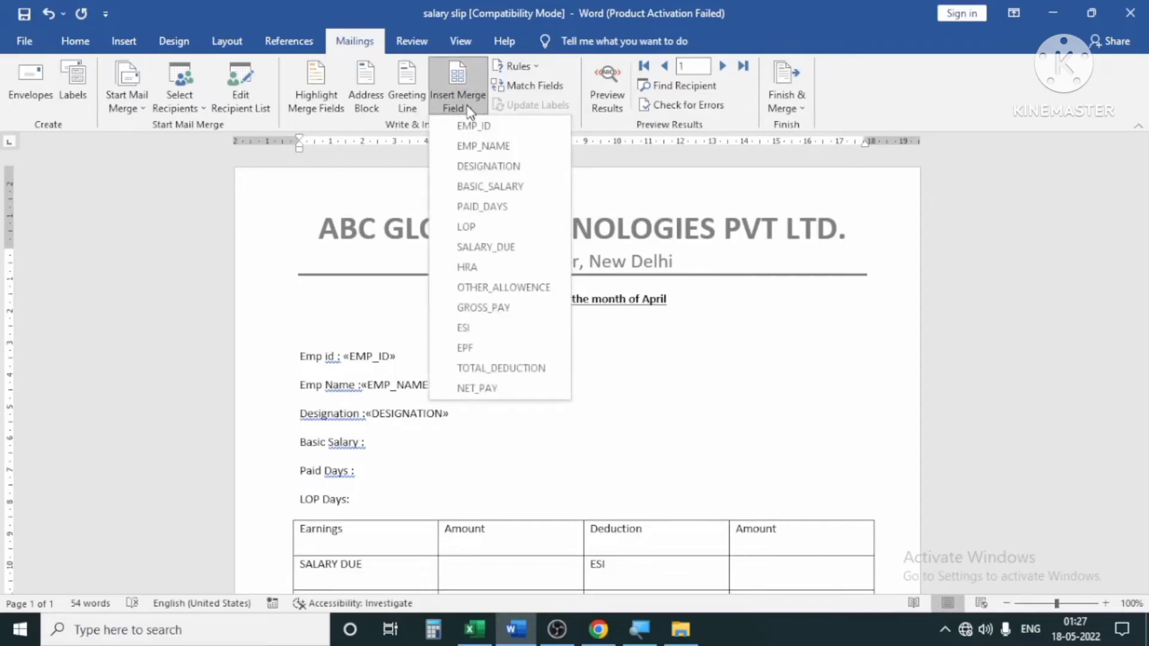
click(498, 189)
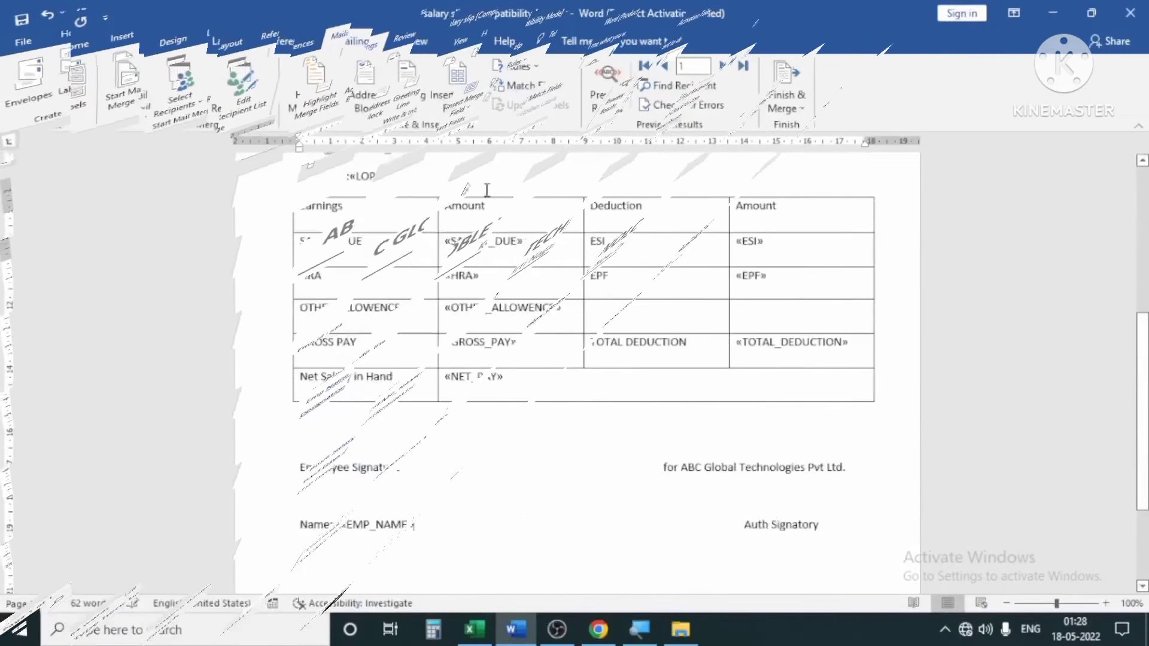
scroll(671, 515, up, 2)
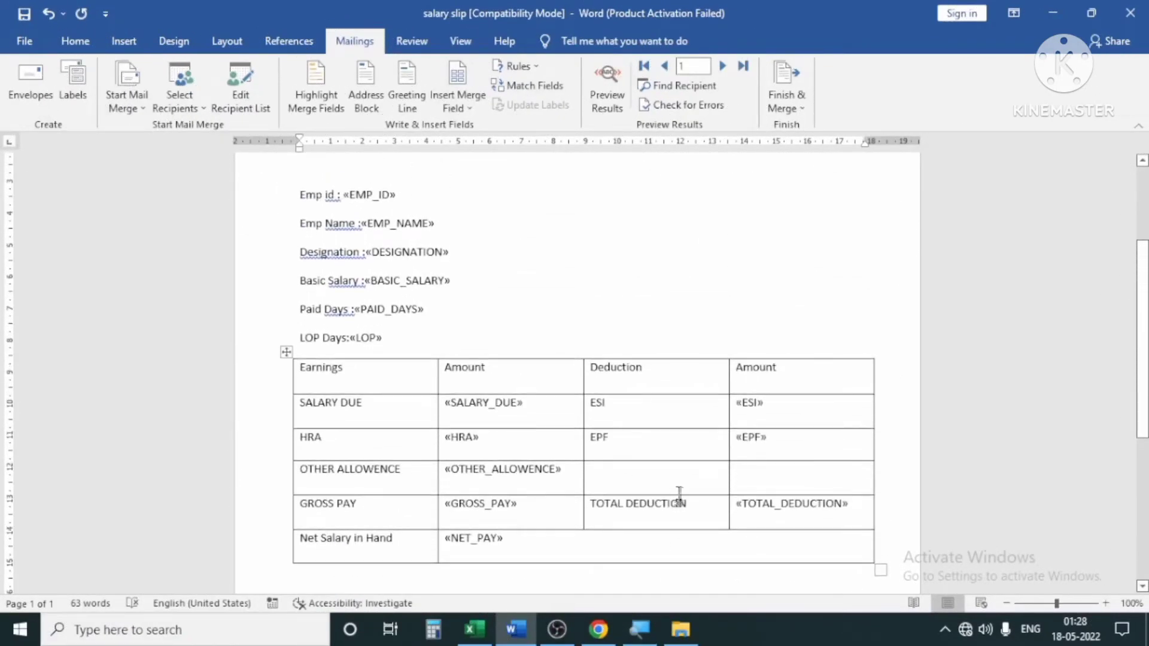
scroll(679, 493, up, 3)
scroll(681, 491, down, 3)
scroll(667, 468, down, 3)
scroll(663, 465, down, 2)
scroll(443, 545, up, 3)
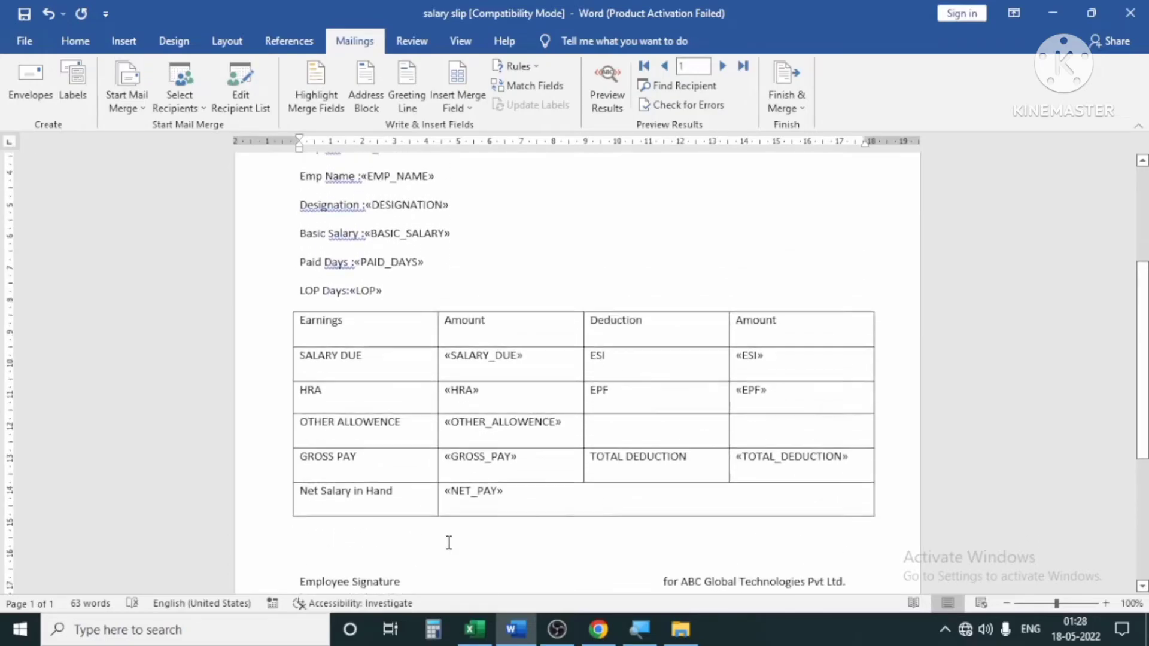
Step: Preview the slip with the first employee's data and compare against the Excel employee IDs
click(609, 80)
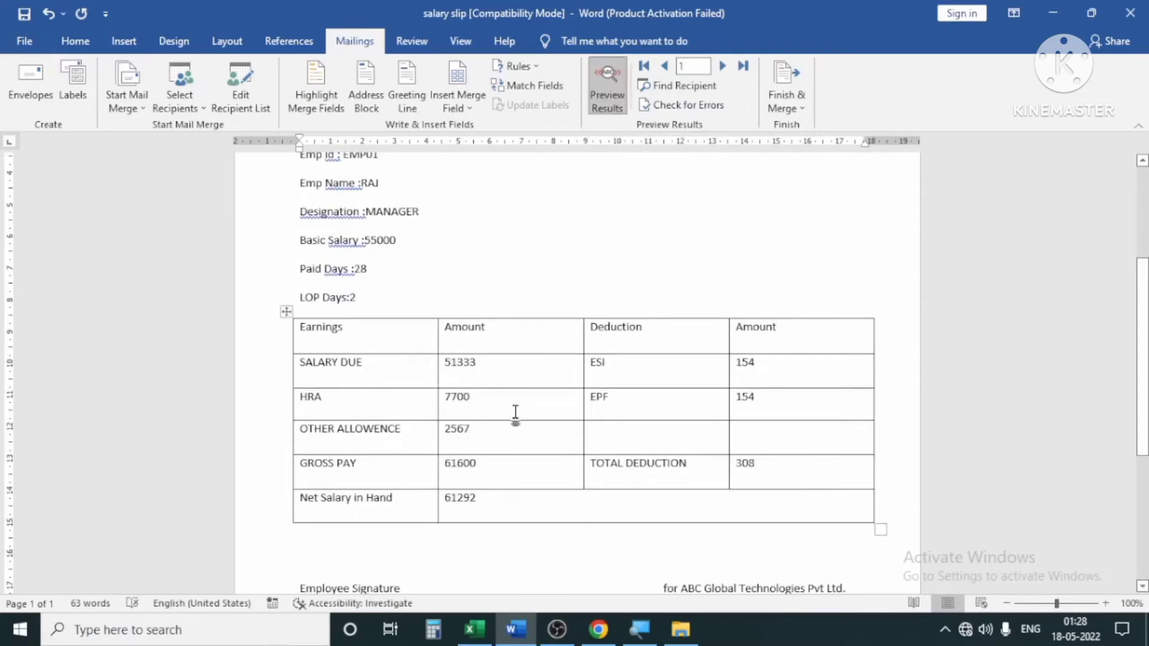
scroll(515, 413, up, 2)
scroll(513, 419, up, 2)
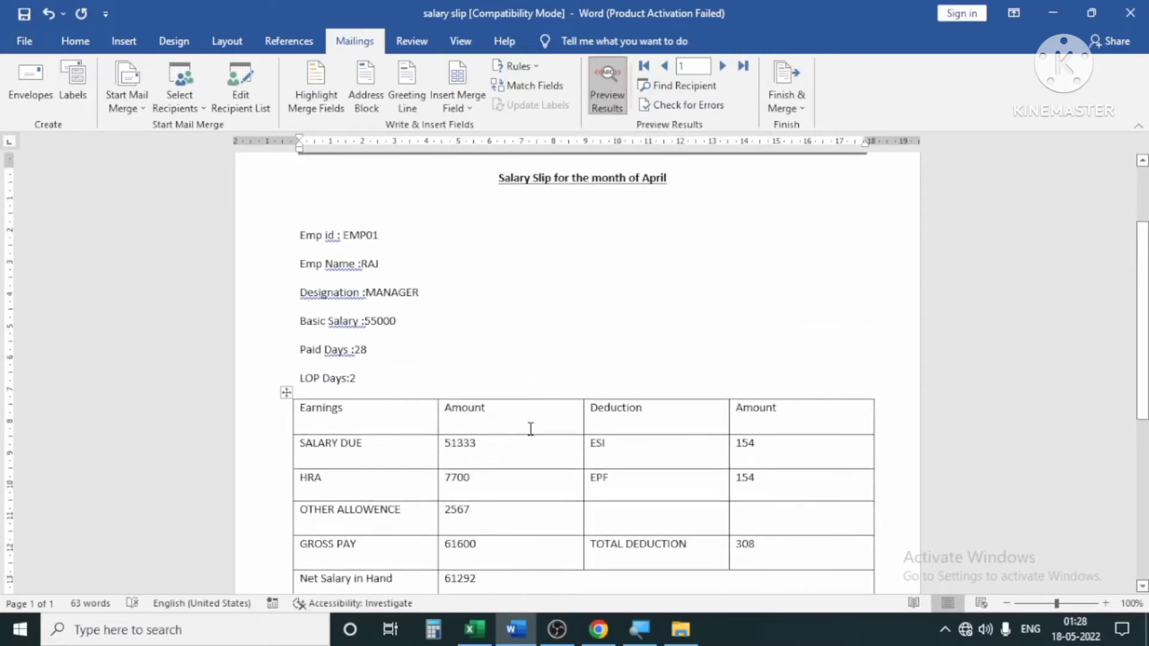
scroll(530, 429, up, 1)
scroll(530, 429, up, 2)
scroll(530, 429, up, 1)
scroll(530, 430, down, 3)
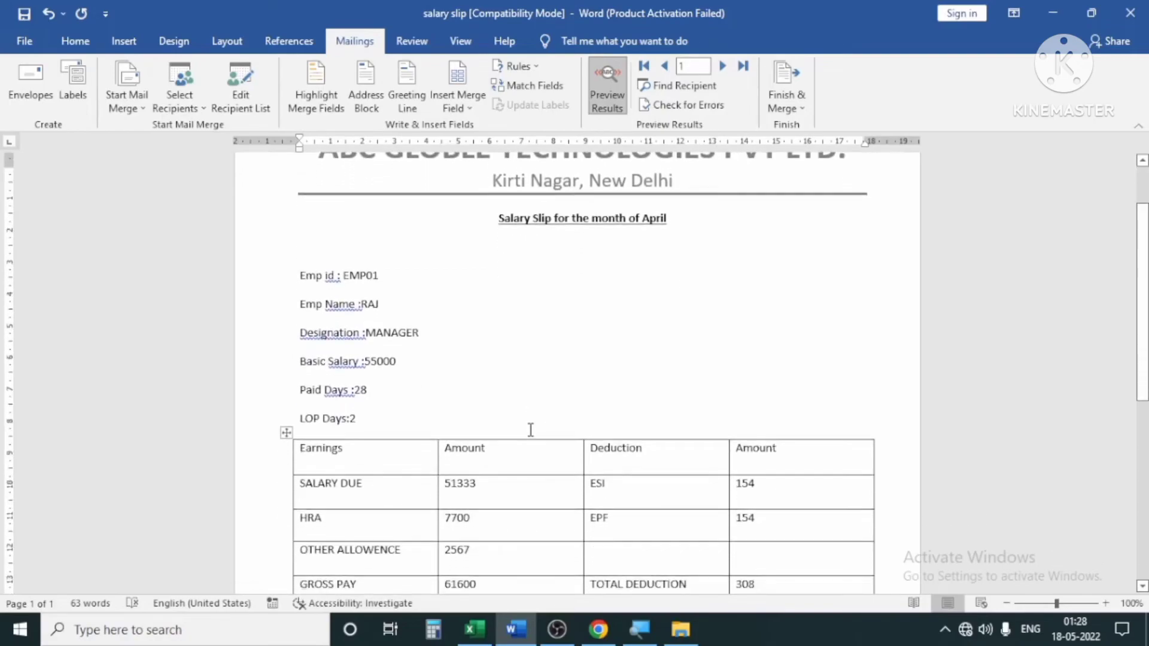
scroll(533, 430, down, 1)
scroll(534, 431, down, 3)
scroll(536, 431, down, 2)
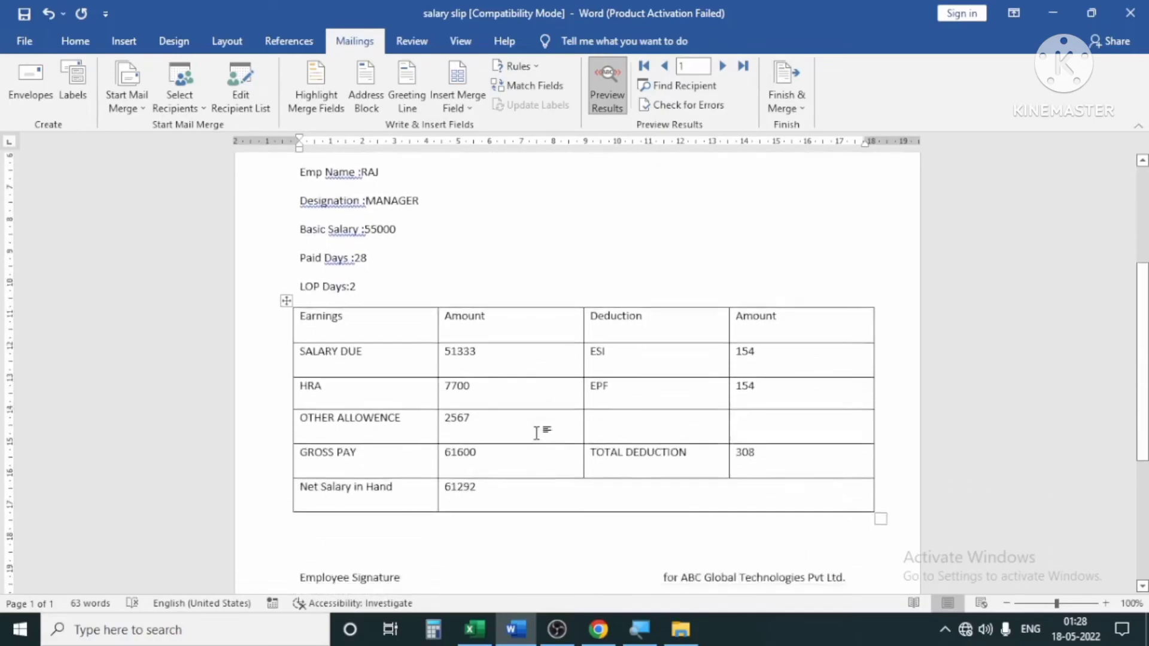
scroll(537, 432, down, 4)
scroll(538, 430, down, 2)
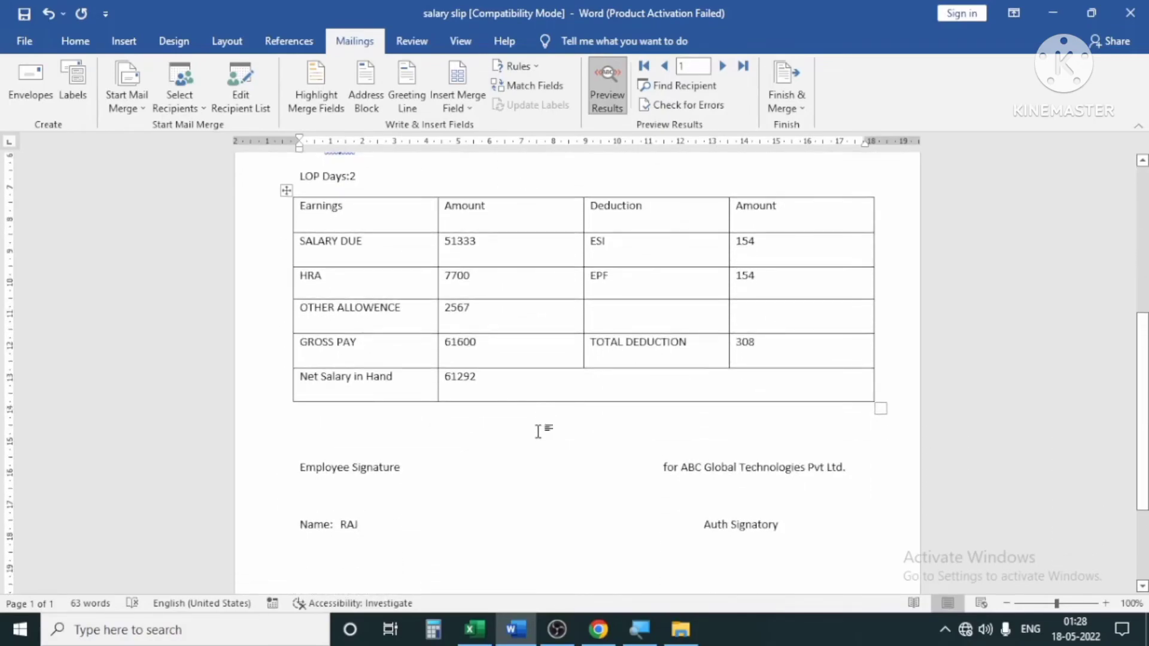
scroll(539, 429, up, 8)
click(475, 630)
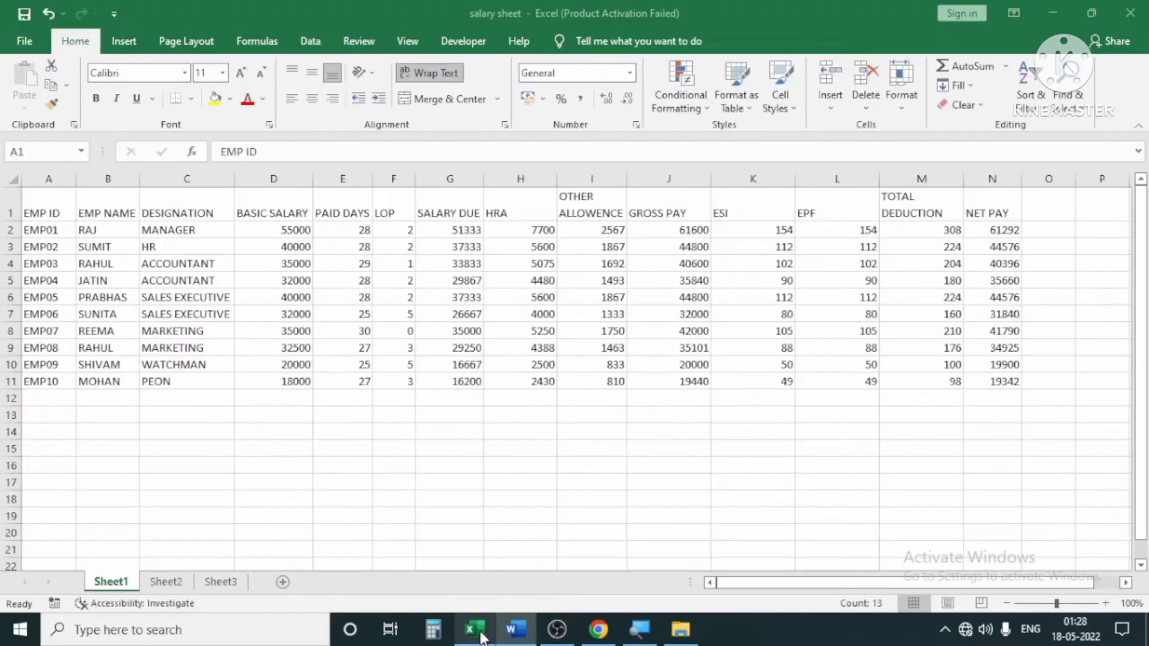
drag(42, 230, 60, 380)
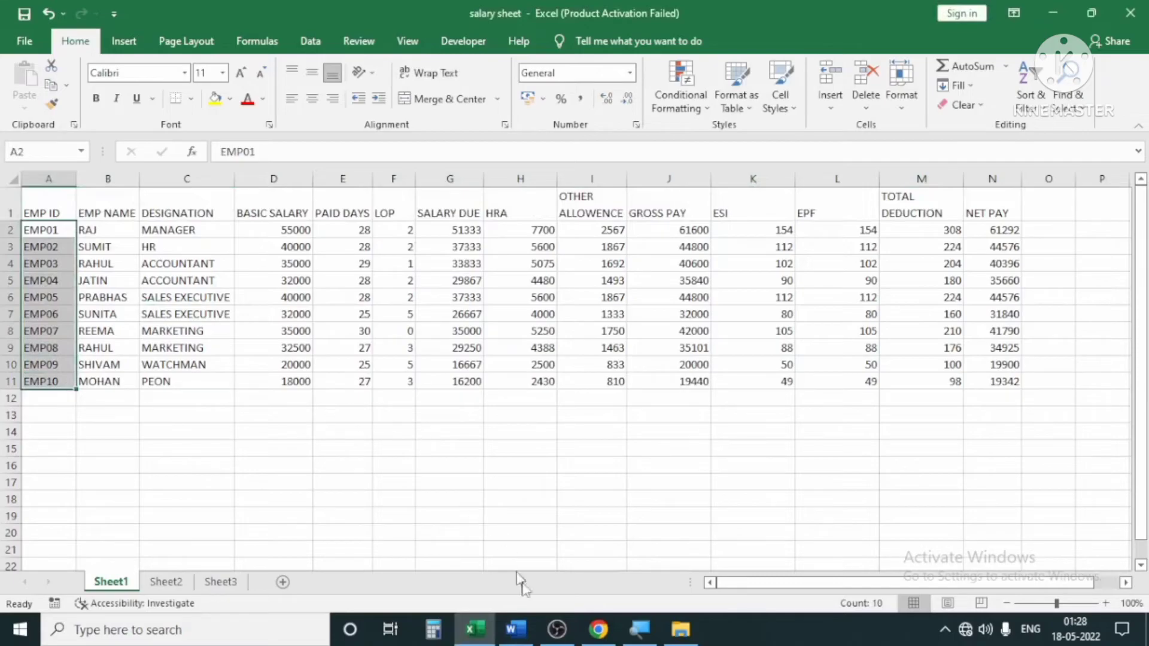
click(528, 633)
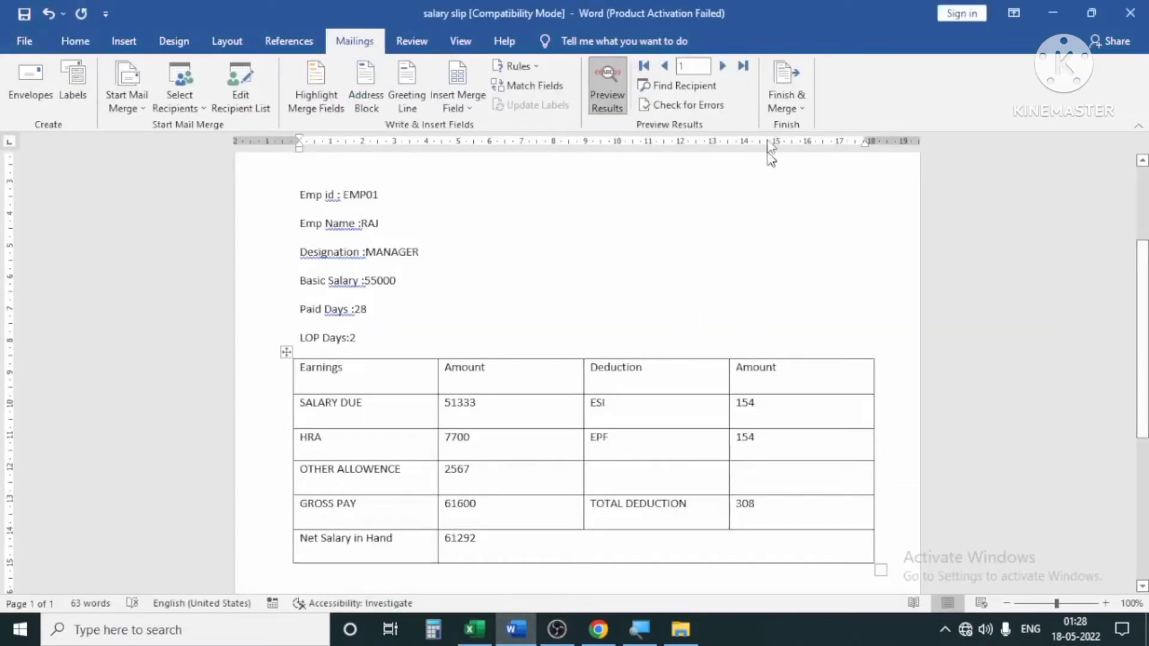
Step: Step to the next record and verify the second employee's ID, name and designation in Excel
click(724, 66)
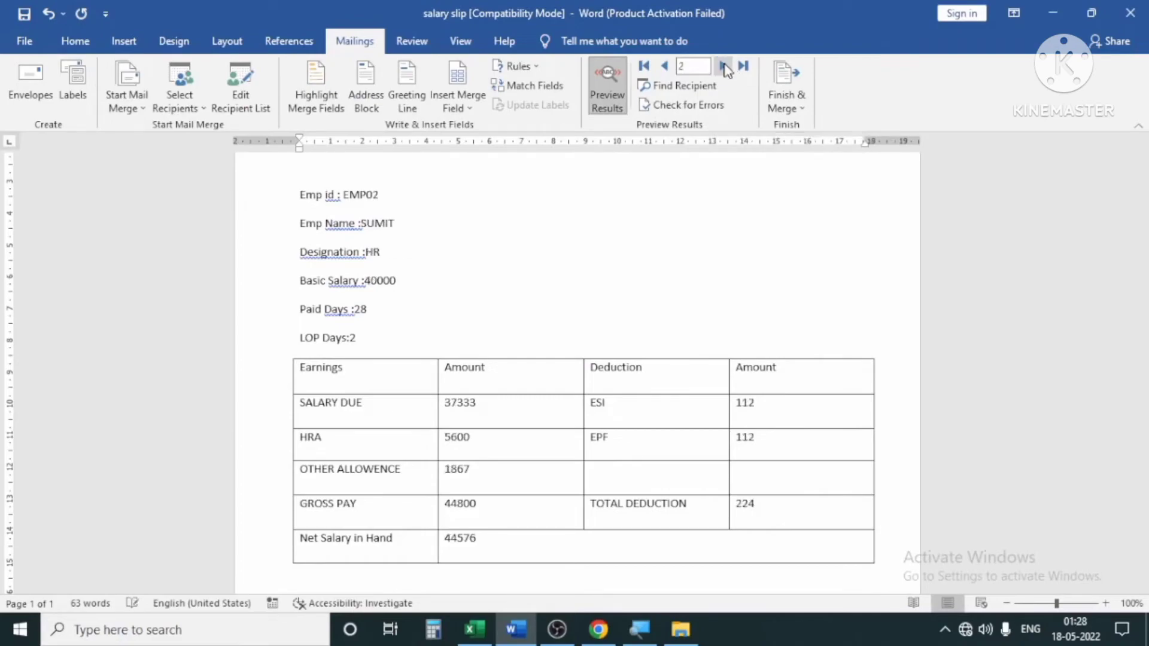
scroll(495, 457, up, 2)
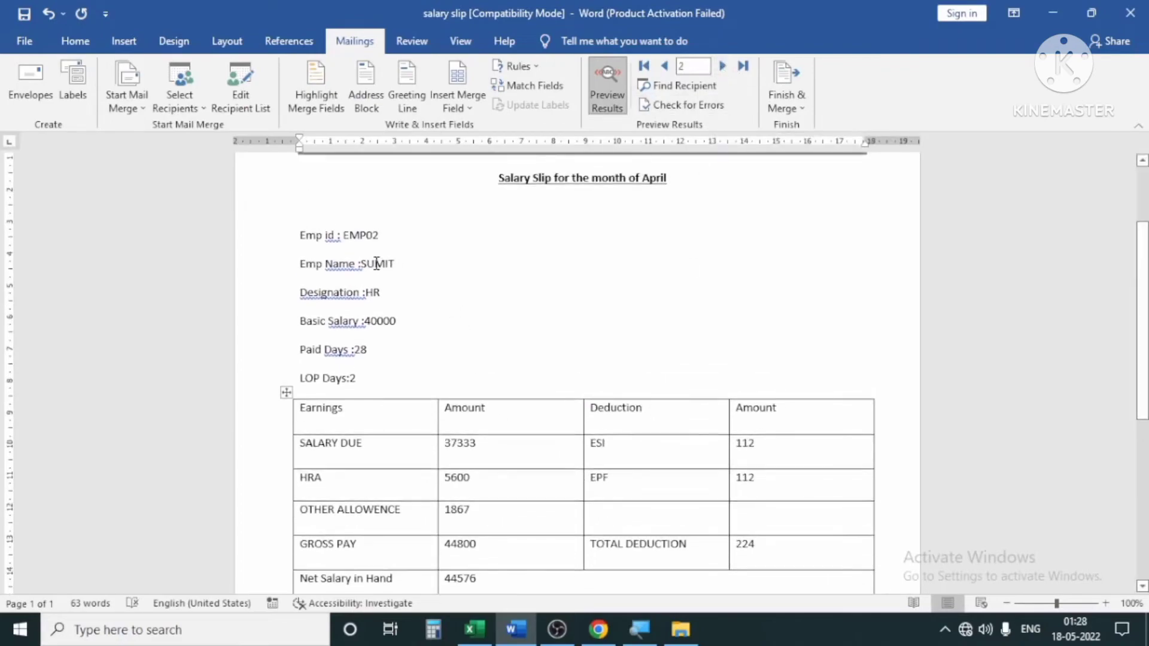
click(475, 629)
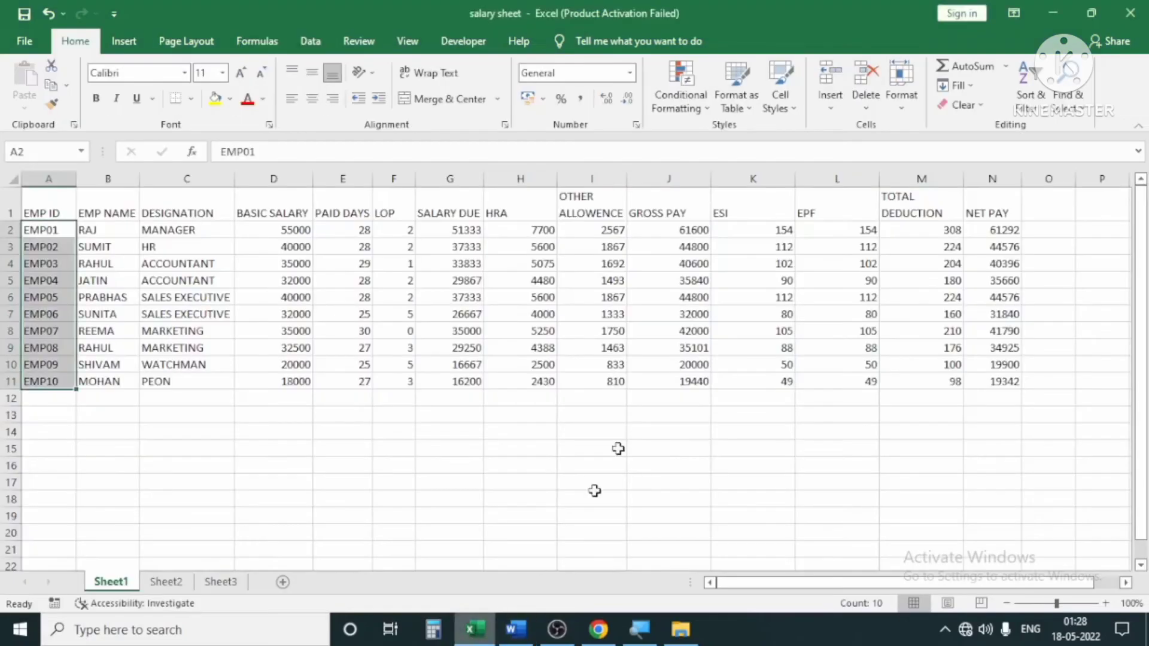
click(72, 280)
drag(30, 247, 143, 248)
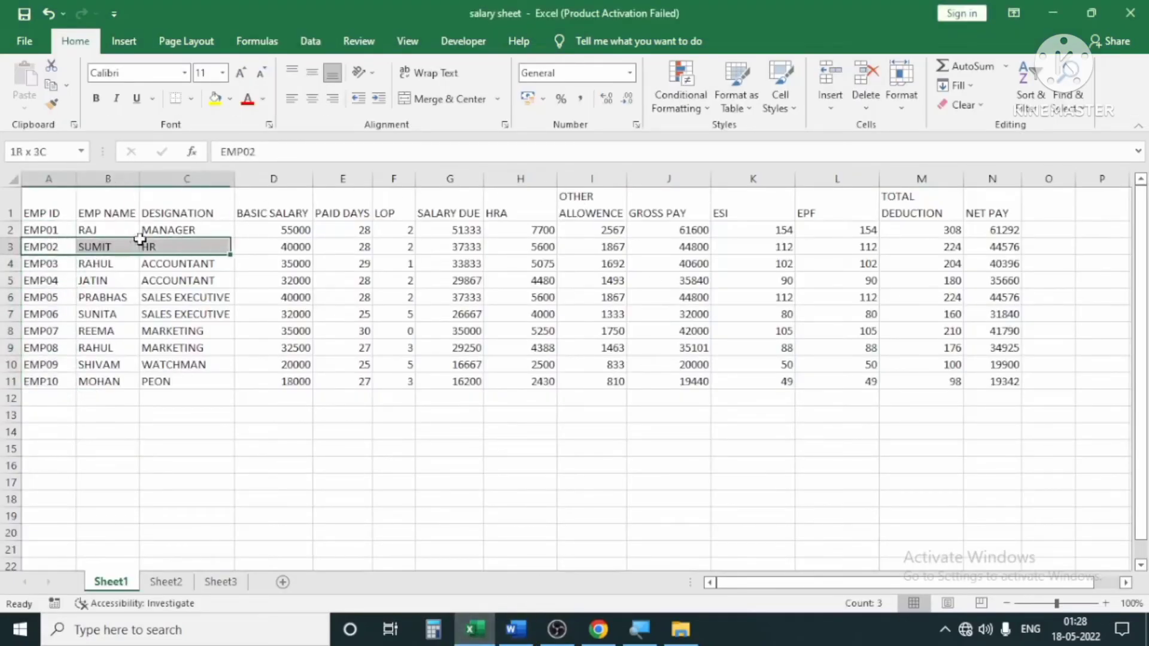
click(530, 636)
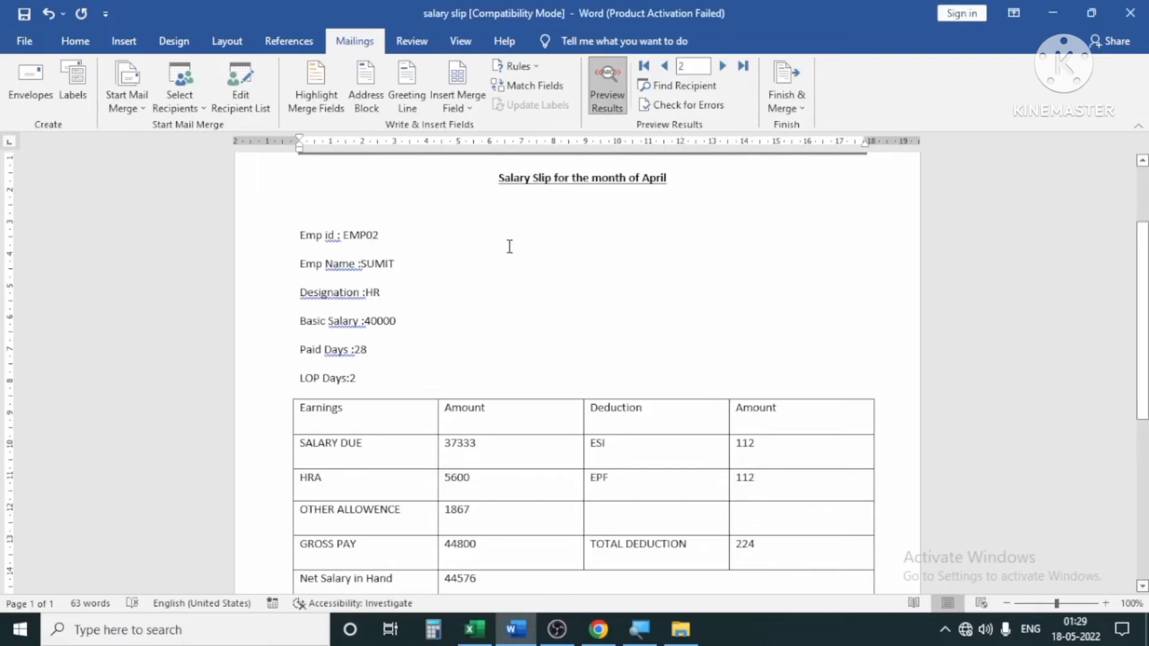
Step: Jump to the last record, the tenth employee with net salary in hand 19342
click(743, 65)
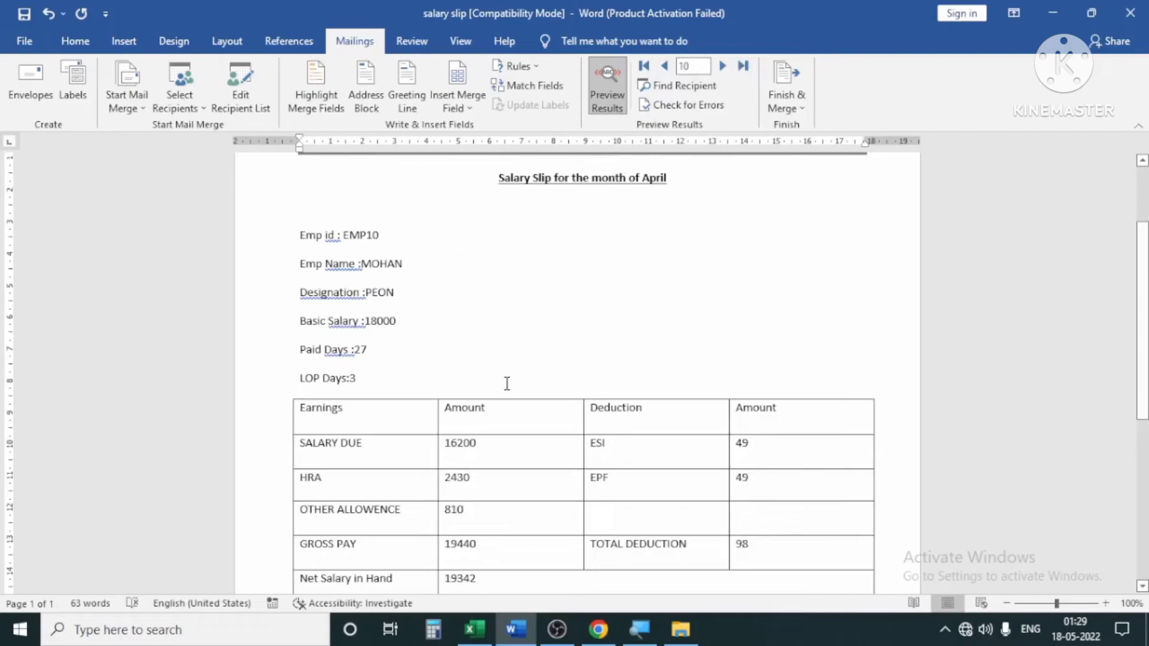
scroll(598, 443, down, 3)
scroll(620, 499, down, 2)
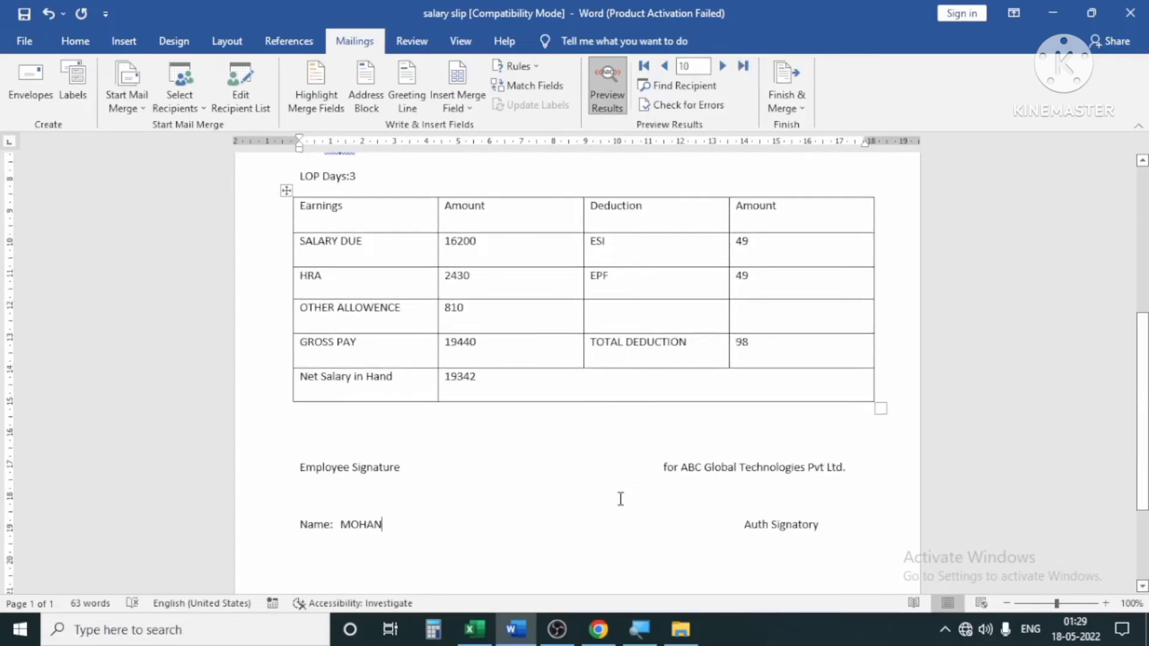
scroll(621, 499, up, 2)
scroll(622, 499, up, 2)
scroll(627, 499, up, 1)
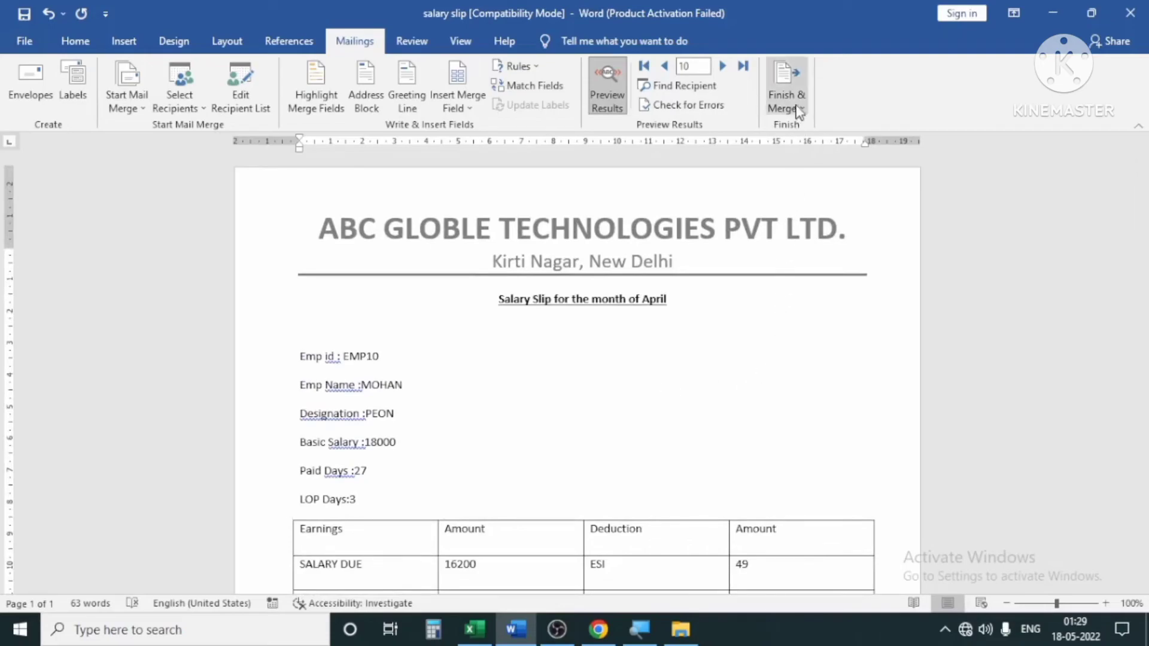
click(794, 82)
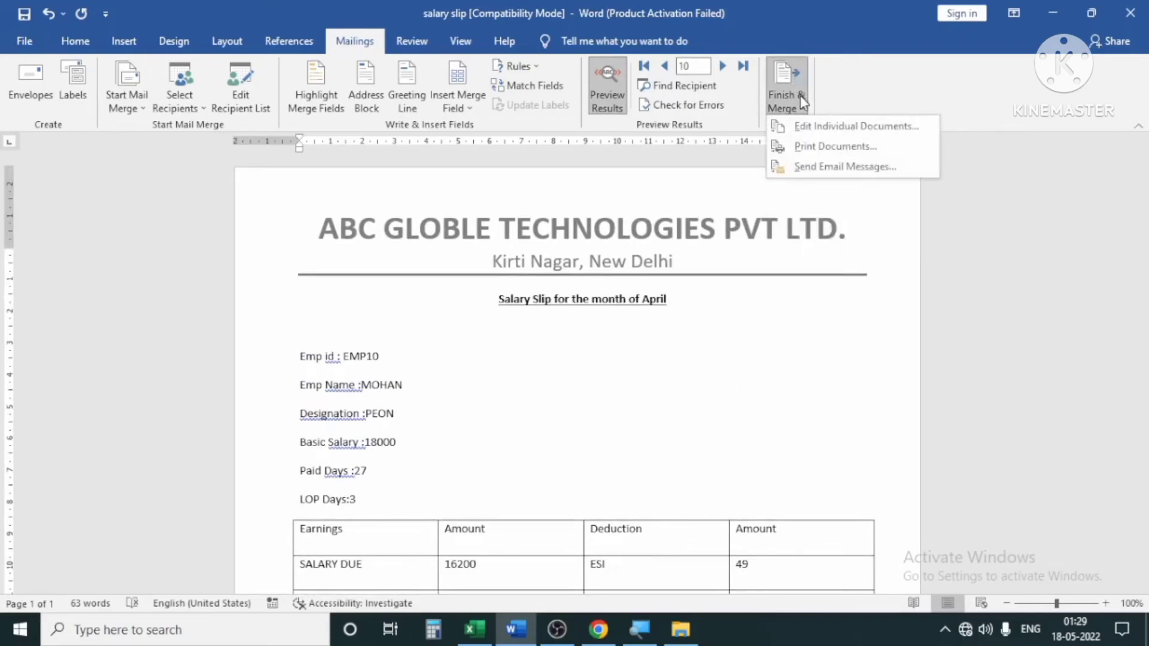
click(837, 147)
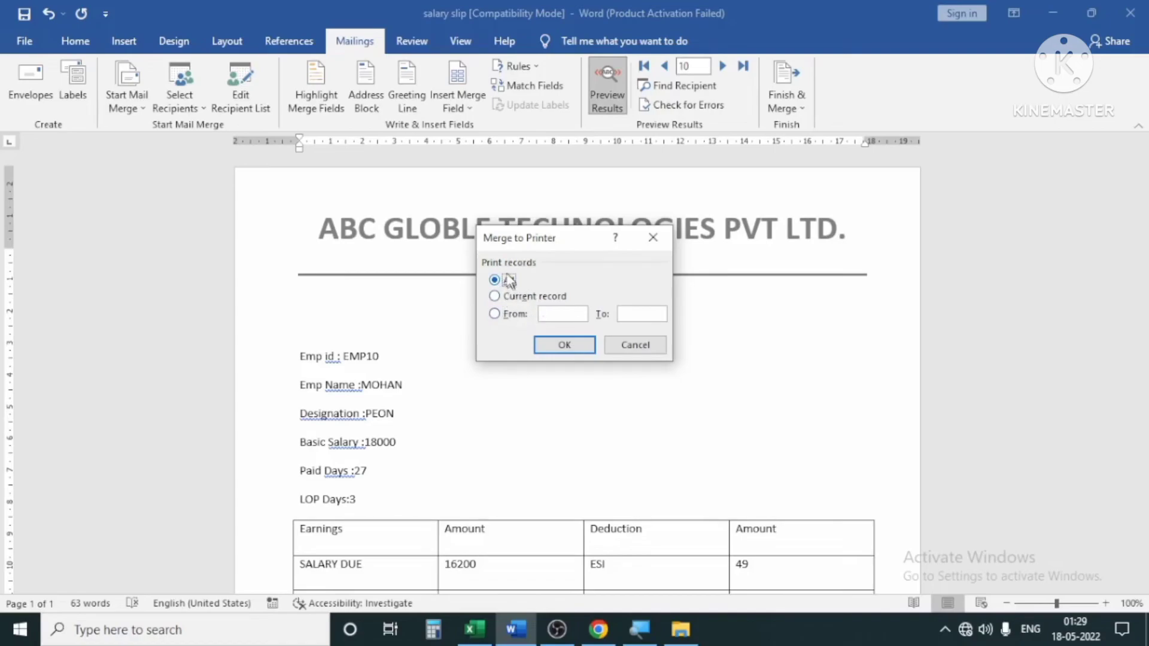
click(564, 347)
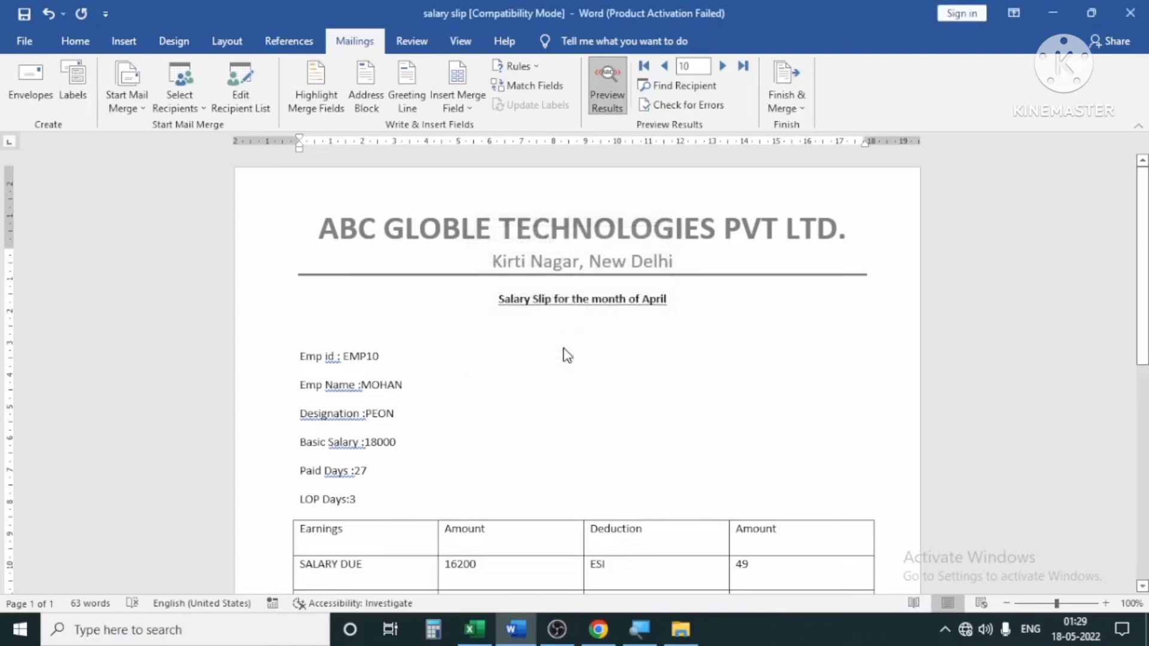
click(691, 170)
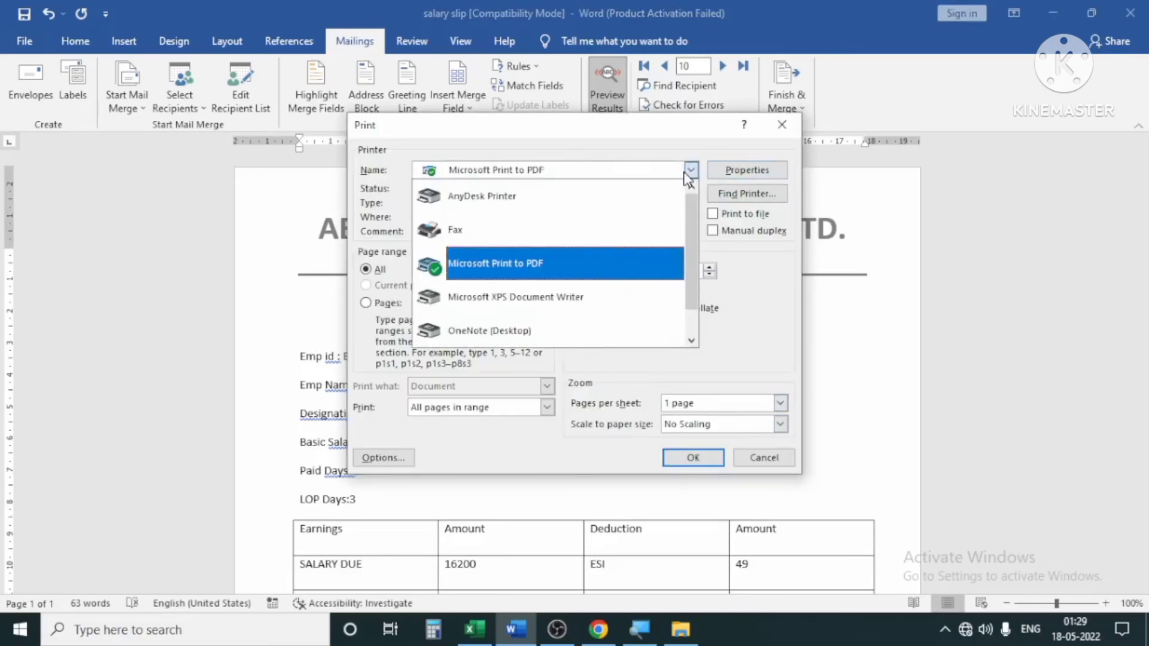
click(761, 457)
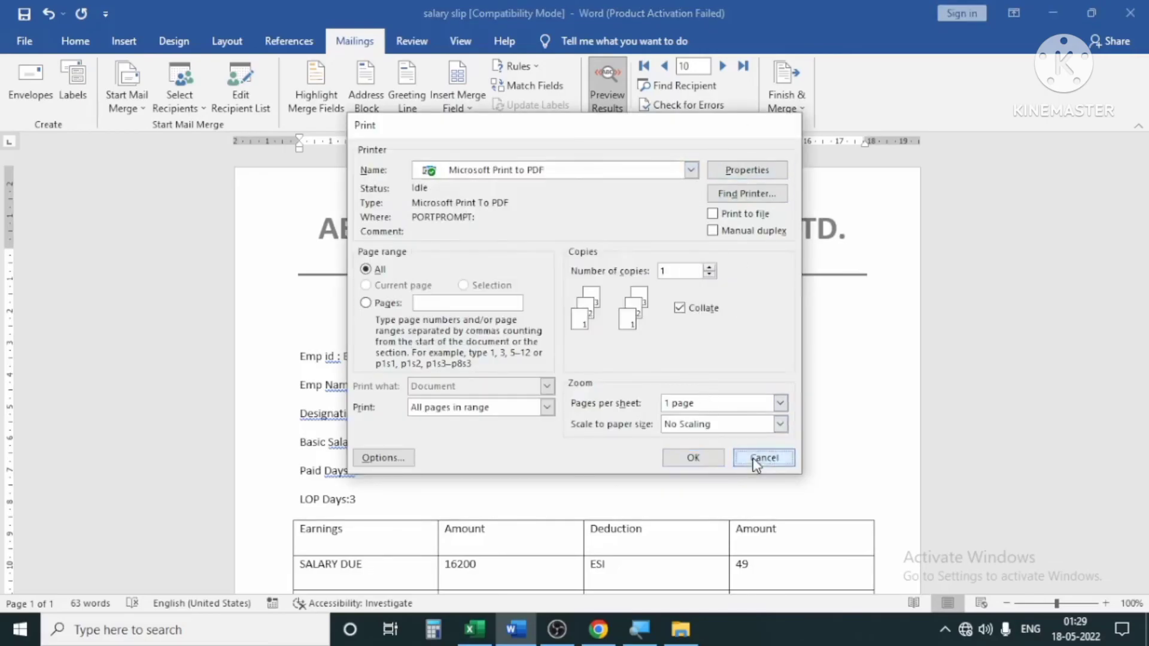
click(764, 457)
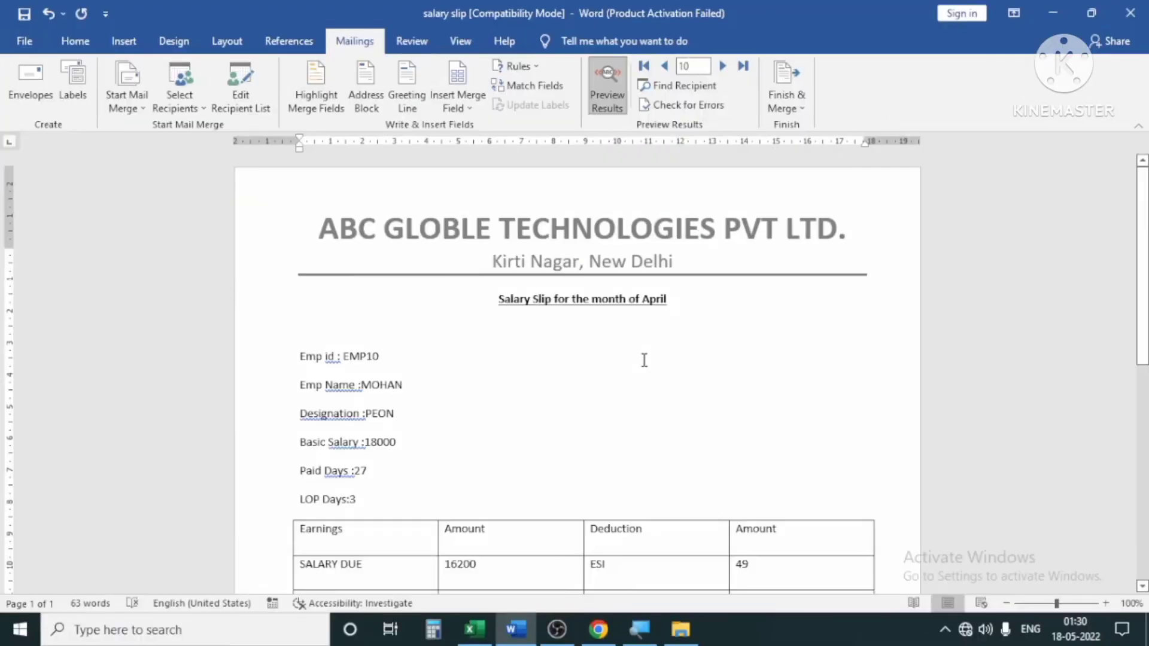